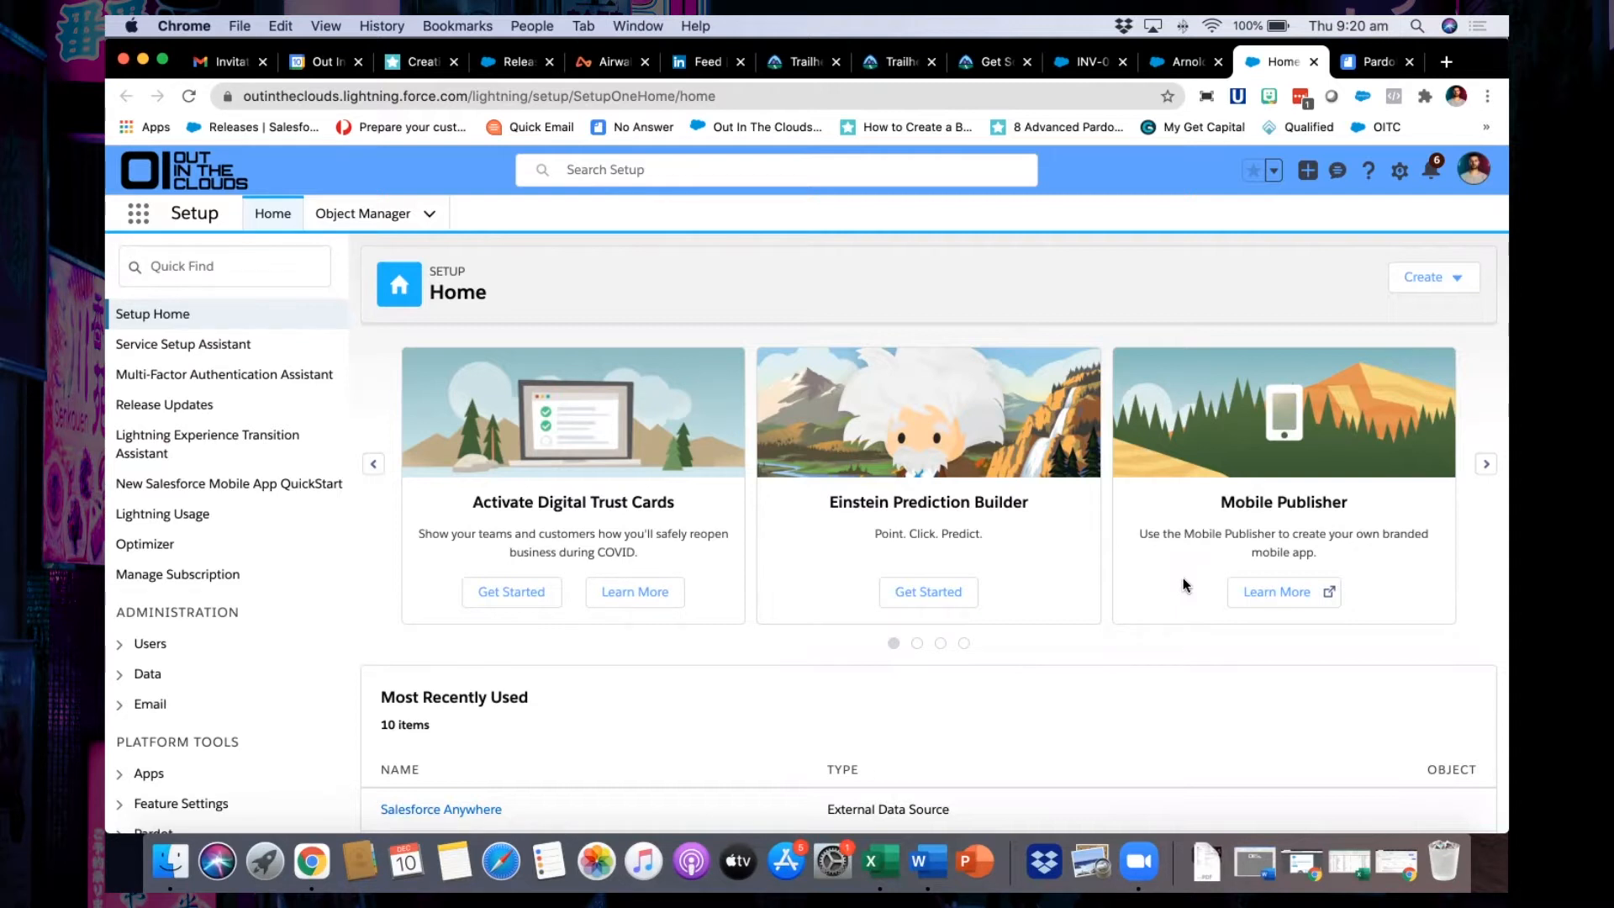
Search the Object Manager for "lead" and open the standard Lead object.
{"action": "left_click", "coordinate": [367, 216]}
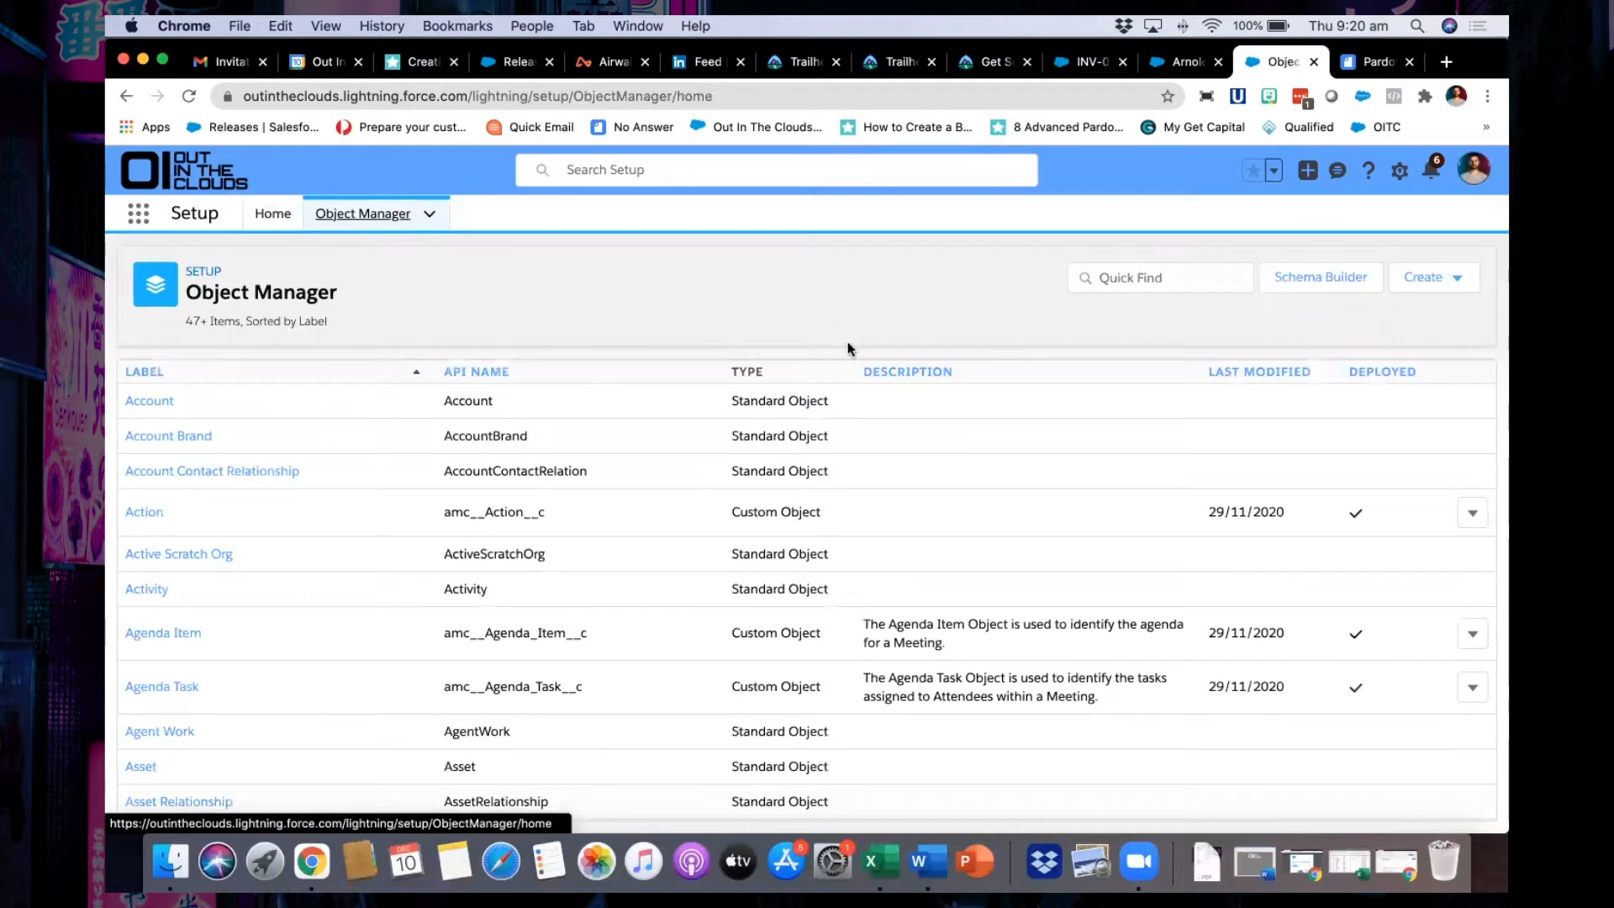
{"action": "left_click", "coordinate": [1172, 277]}
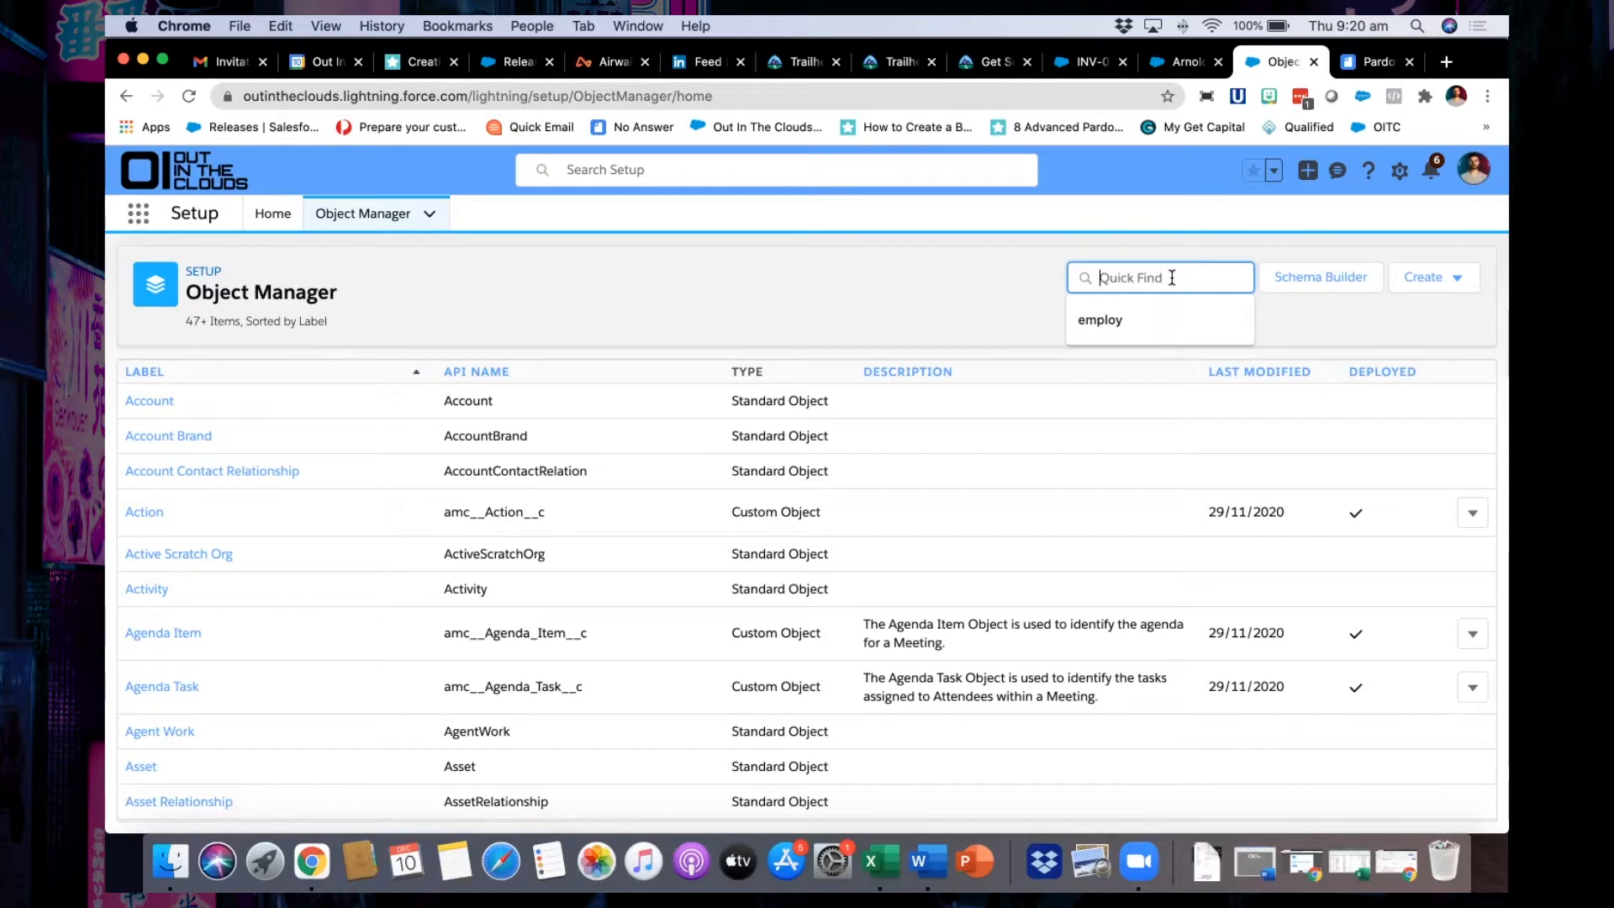
{"action": "type", "text": "lead"}
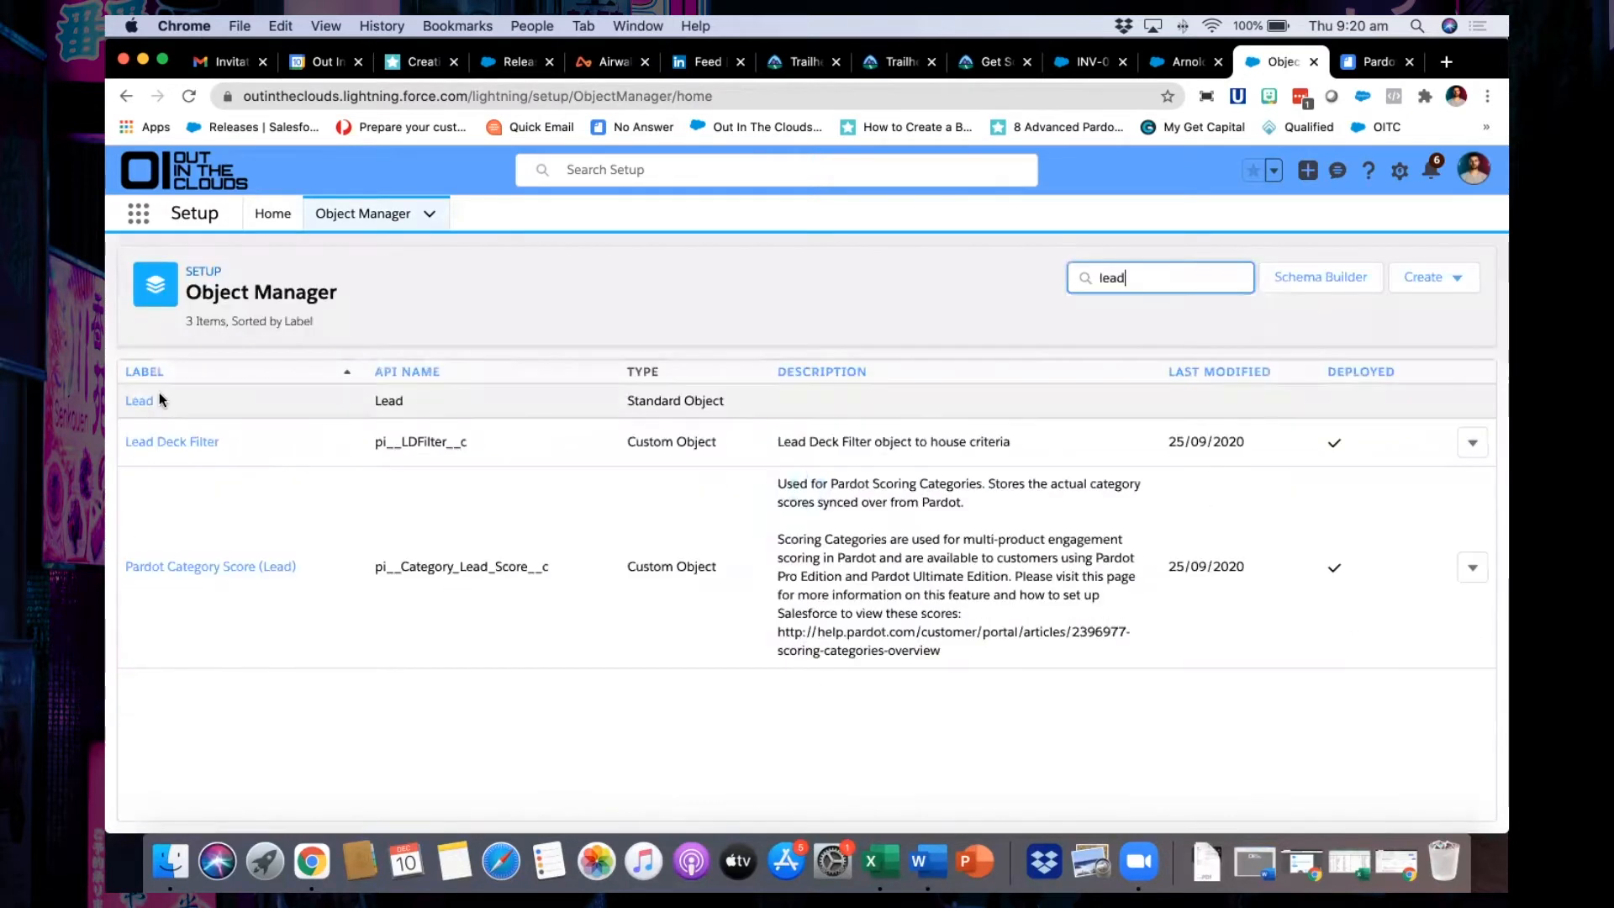
{"action": "left_click", "coordinate": [158, 395]}
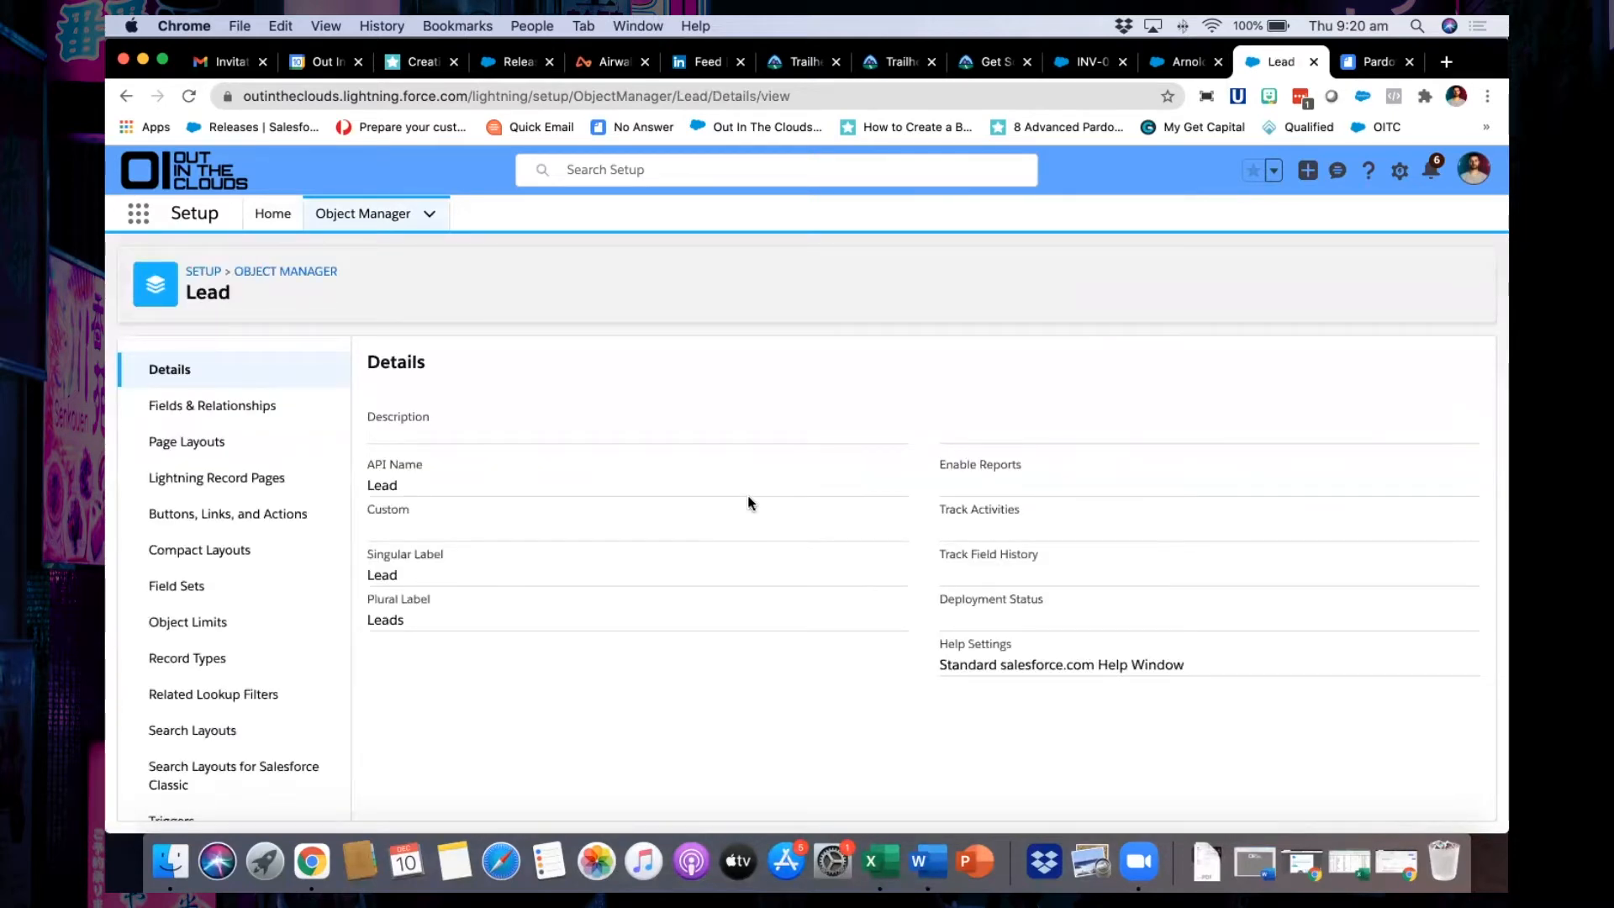
Find the Lead Status field among the Lead object's fields and relationships using "lead s", and open it.
{"action": "left_click", "coordinate": [241, 419]}
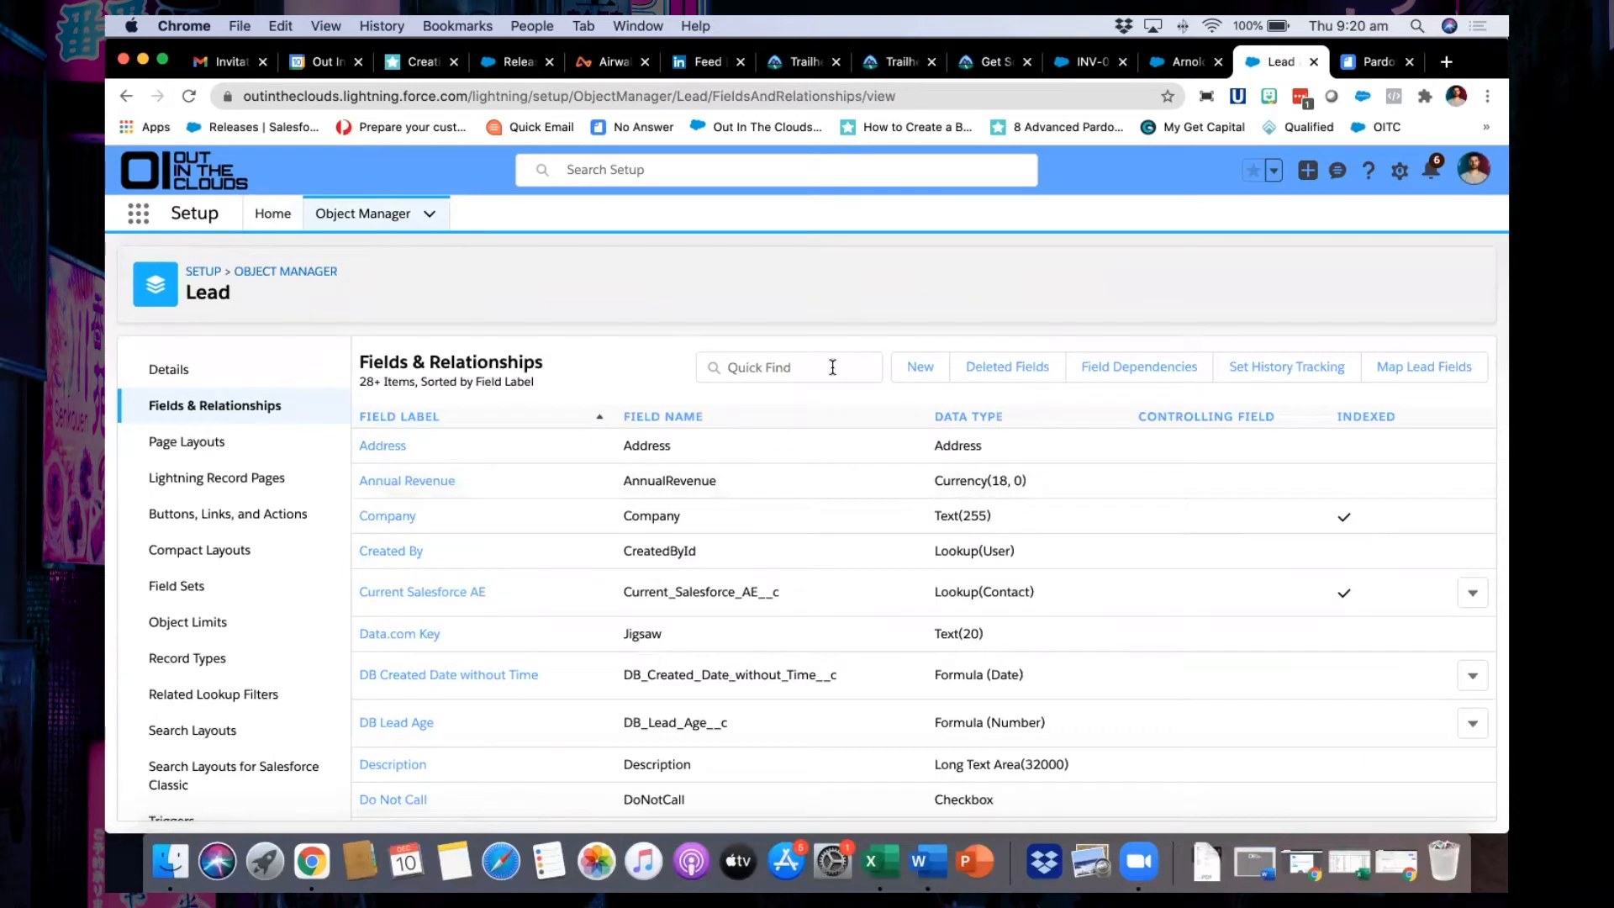
{"action": "left_click", "coordinate": [832, 367]}
{"action": "type", "text": "lead s"}
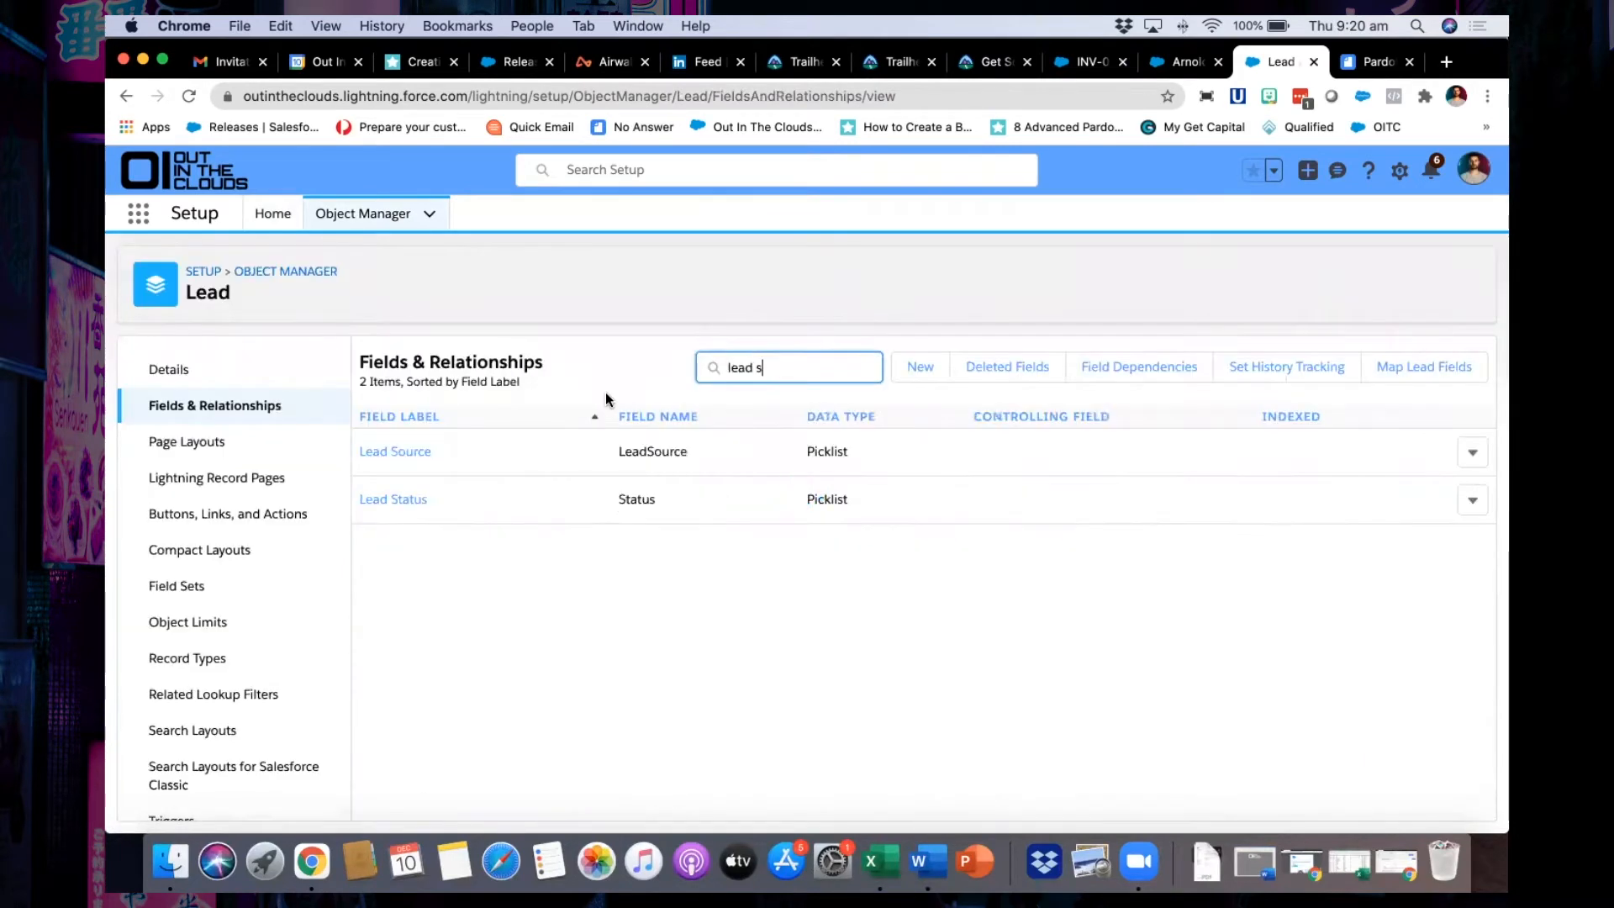
{"action": "left_click", "coordinate": [394, 499]}
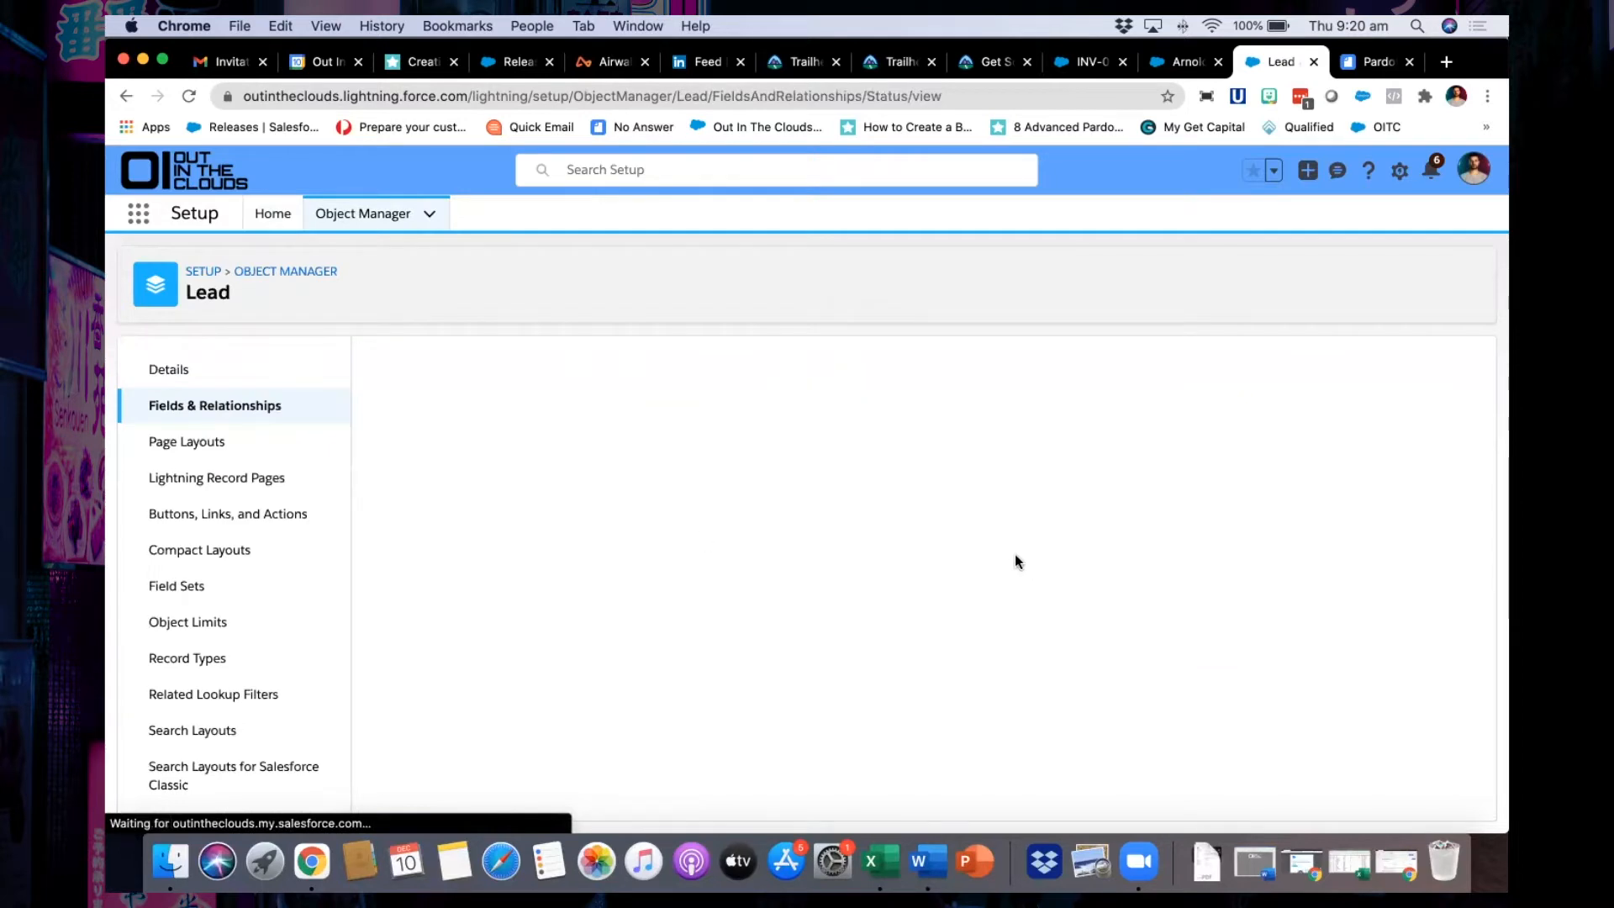
Create a Lead Status picklist value labelled "NA 2", include it in all lead processes, and try to save it.
{"action": "scroll", "coordinate": [703, 538], "scroll_direction": "down", "scroll_amount": 5}
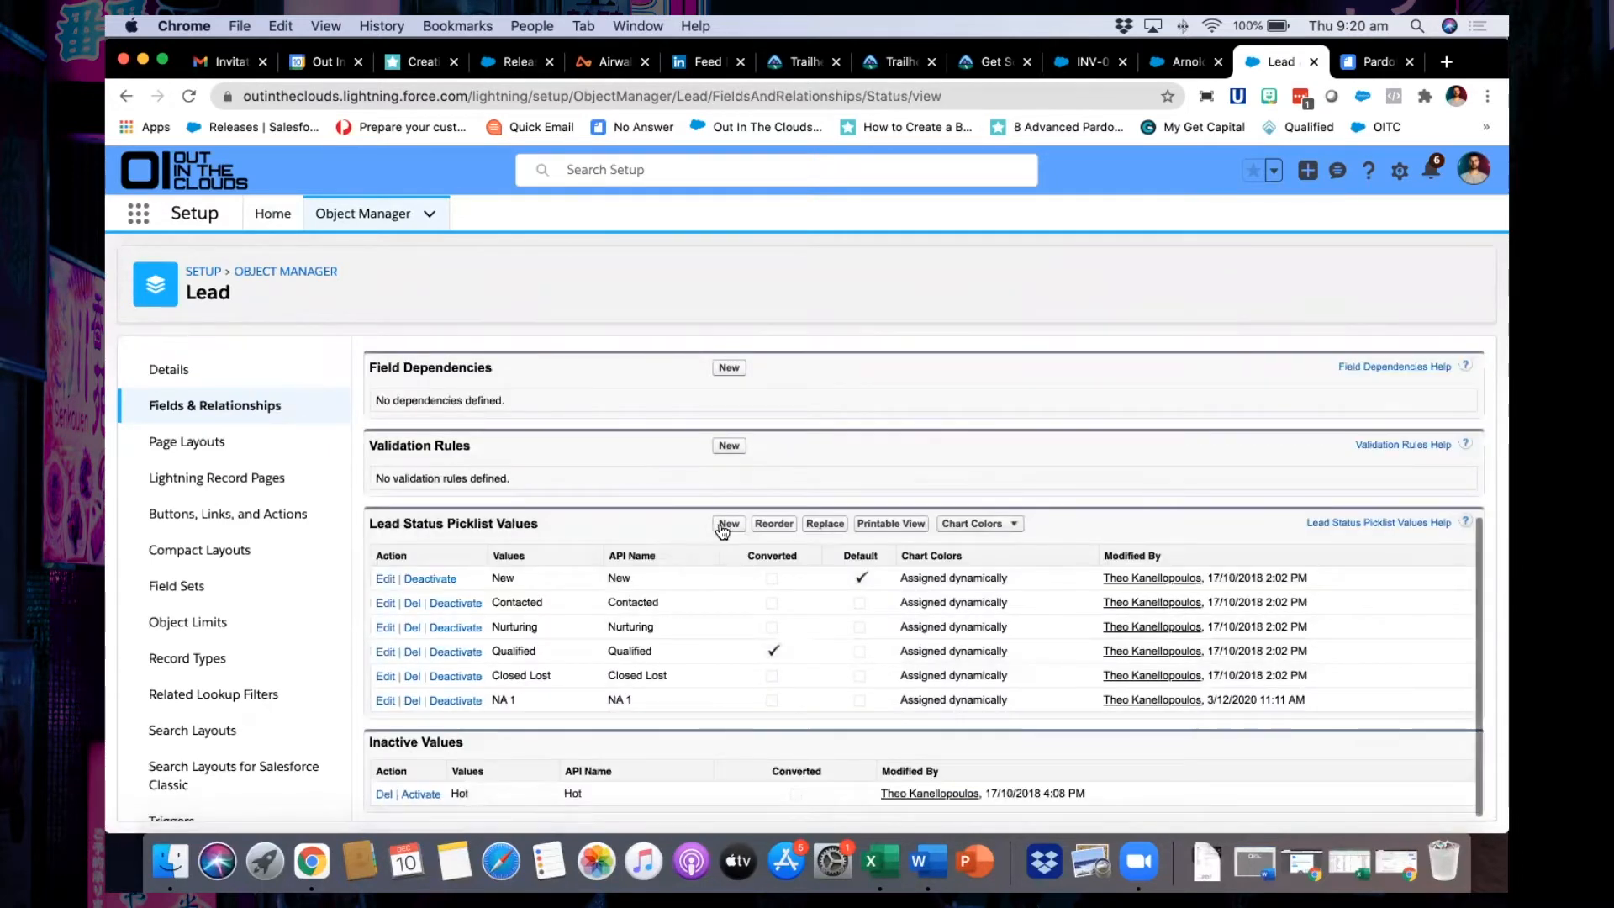
{"action": "left_click", "coordinate": [724, 525]}
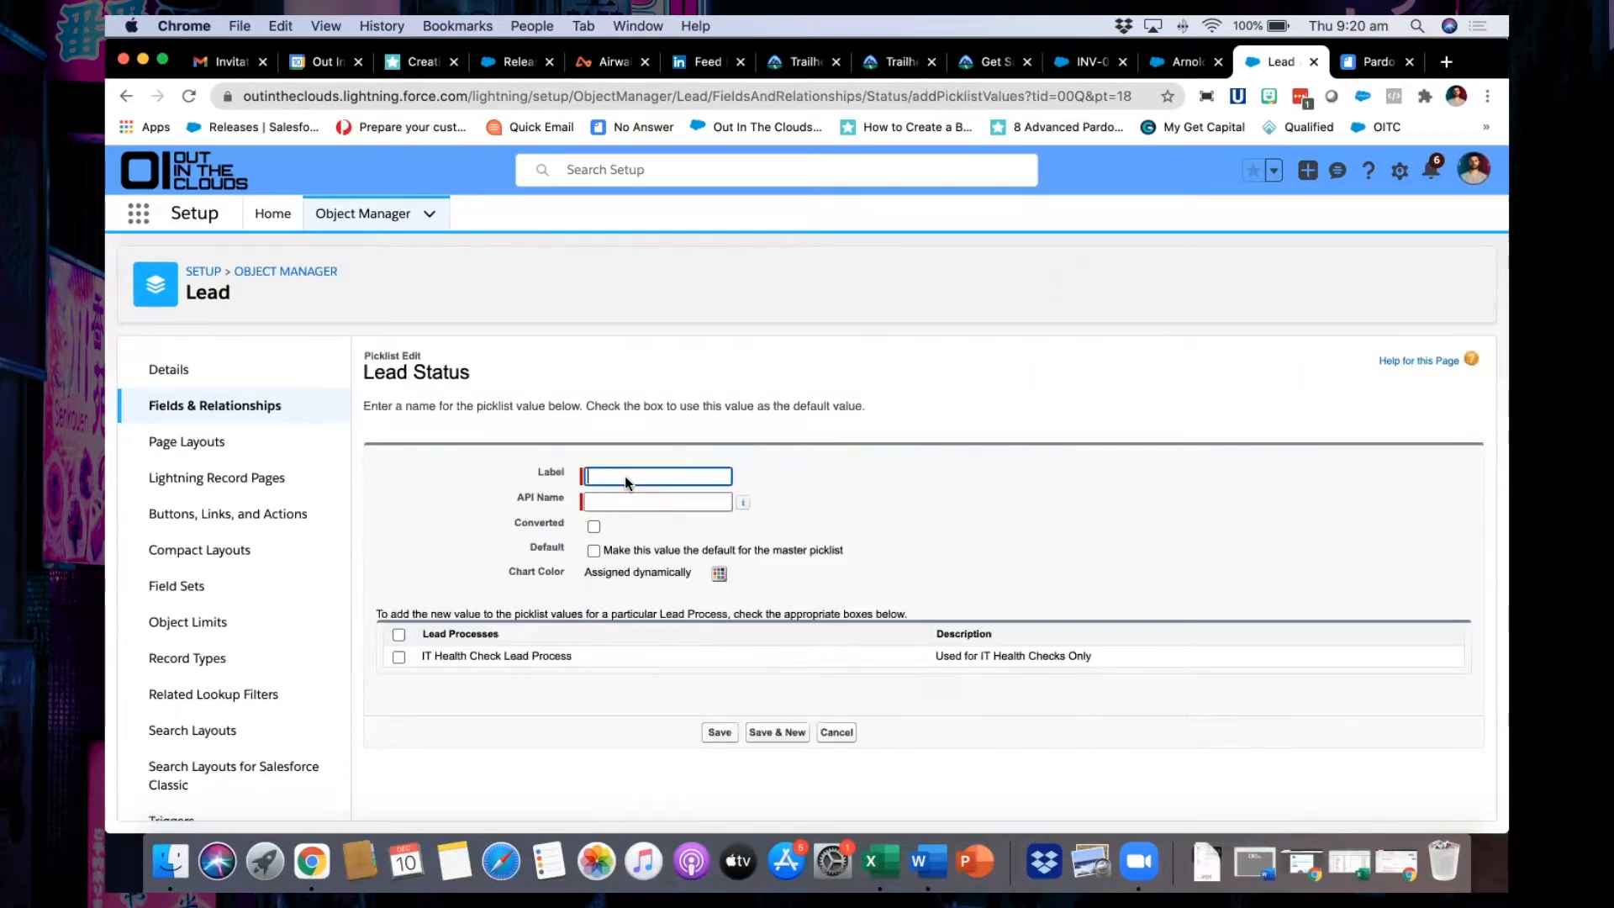
{"action": "type", "text": "NA 2"}
{"action": "left_click", "coordinate": [1001, 501]}
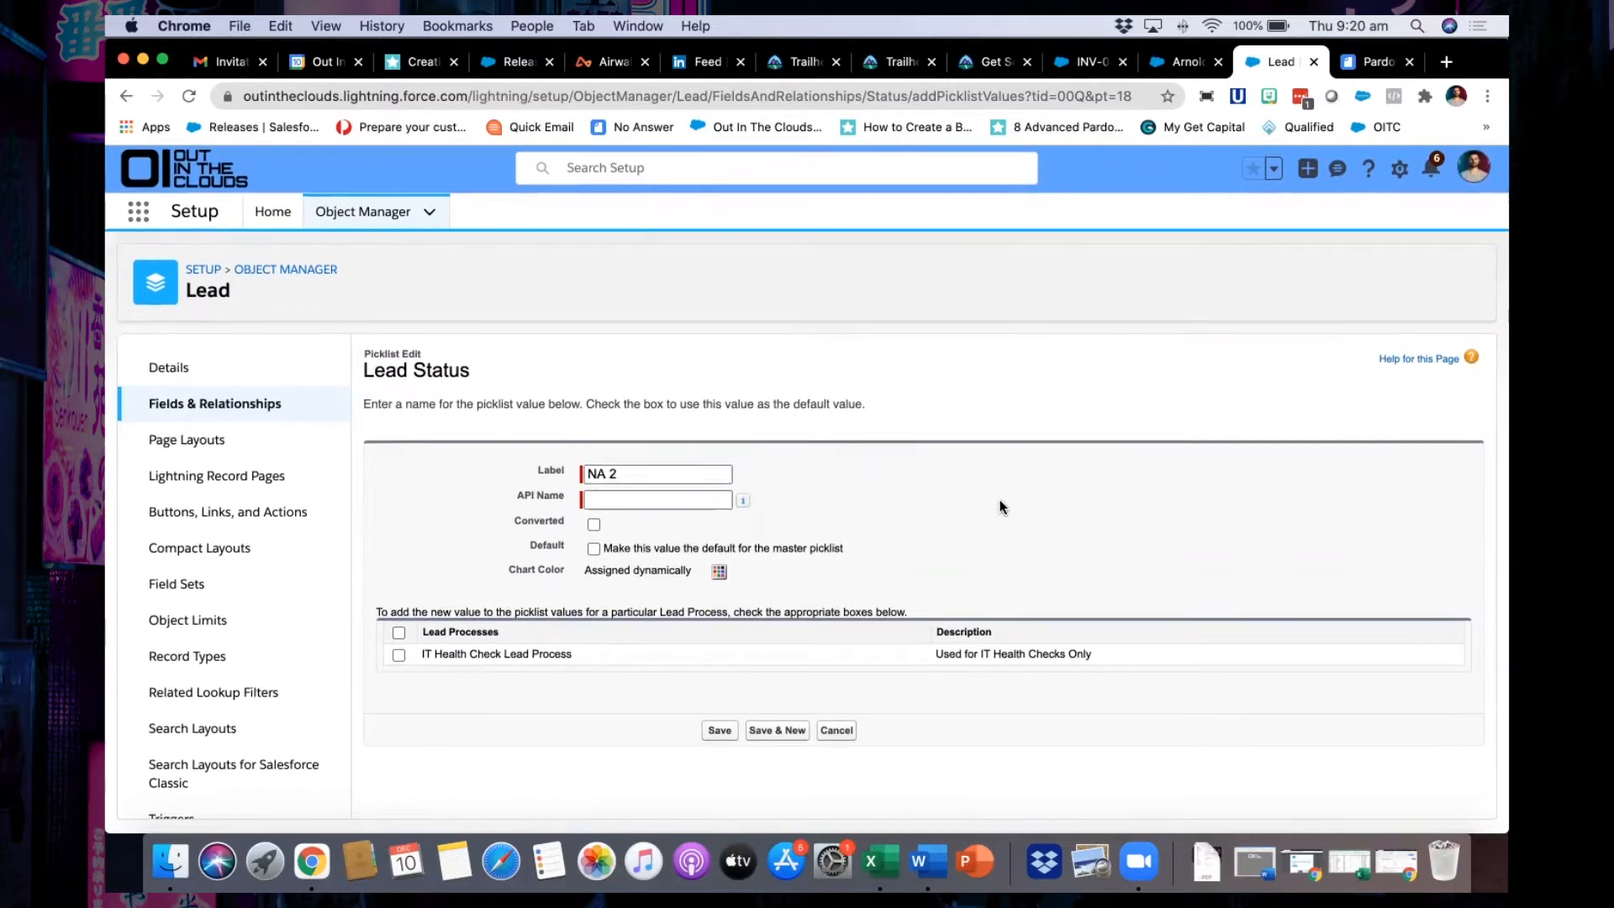
{"action": "left_click", "coordinate": [399, 635]}
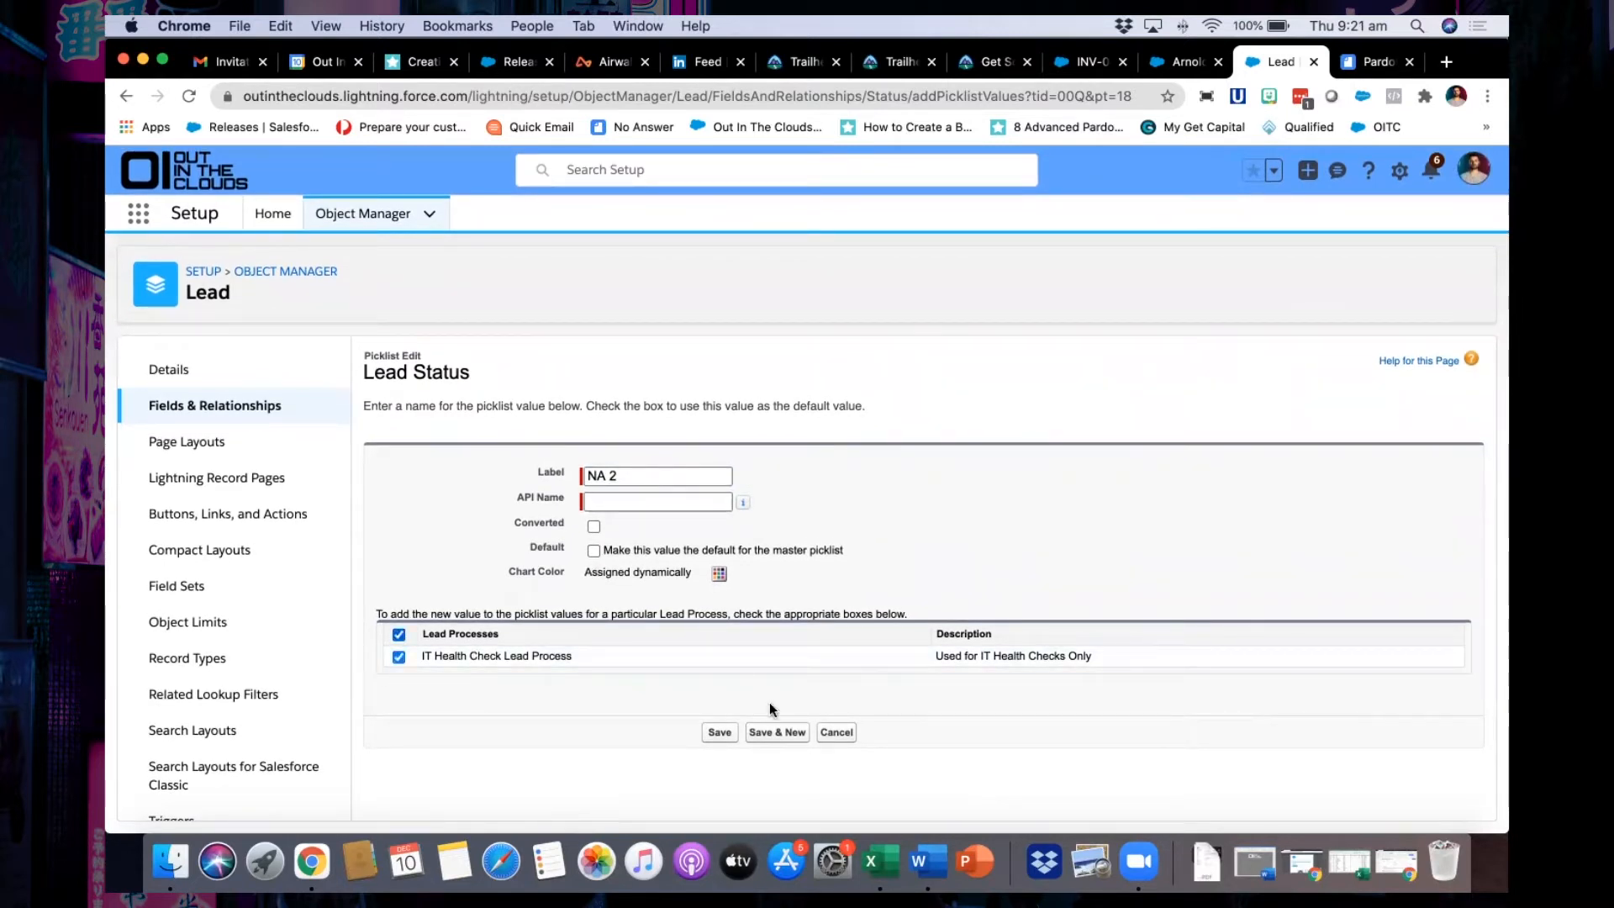
{"action": "left_click", "coordinate": [712, 731]}
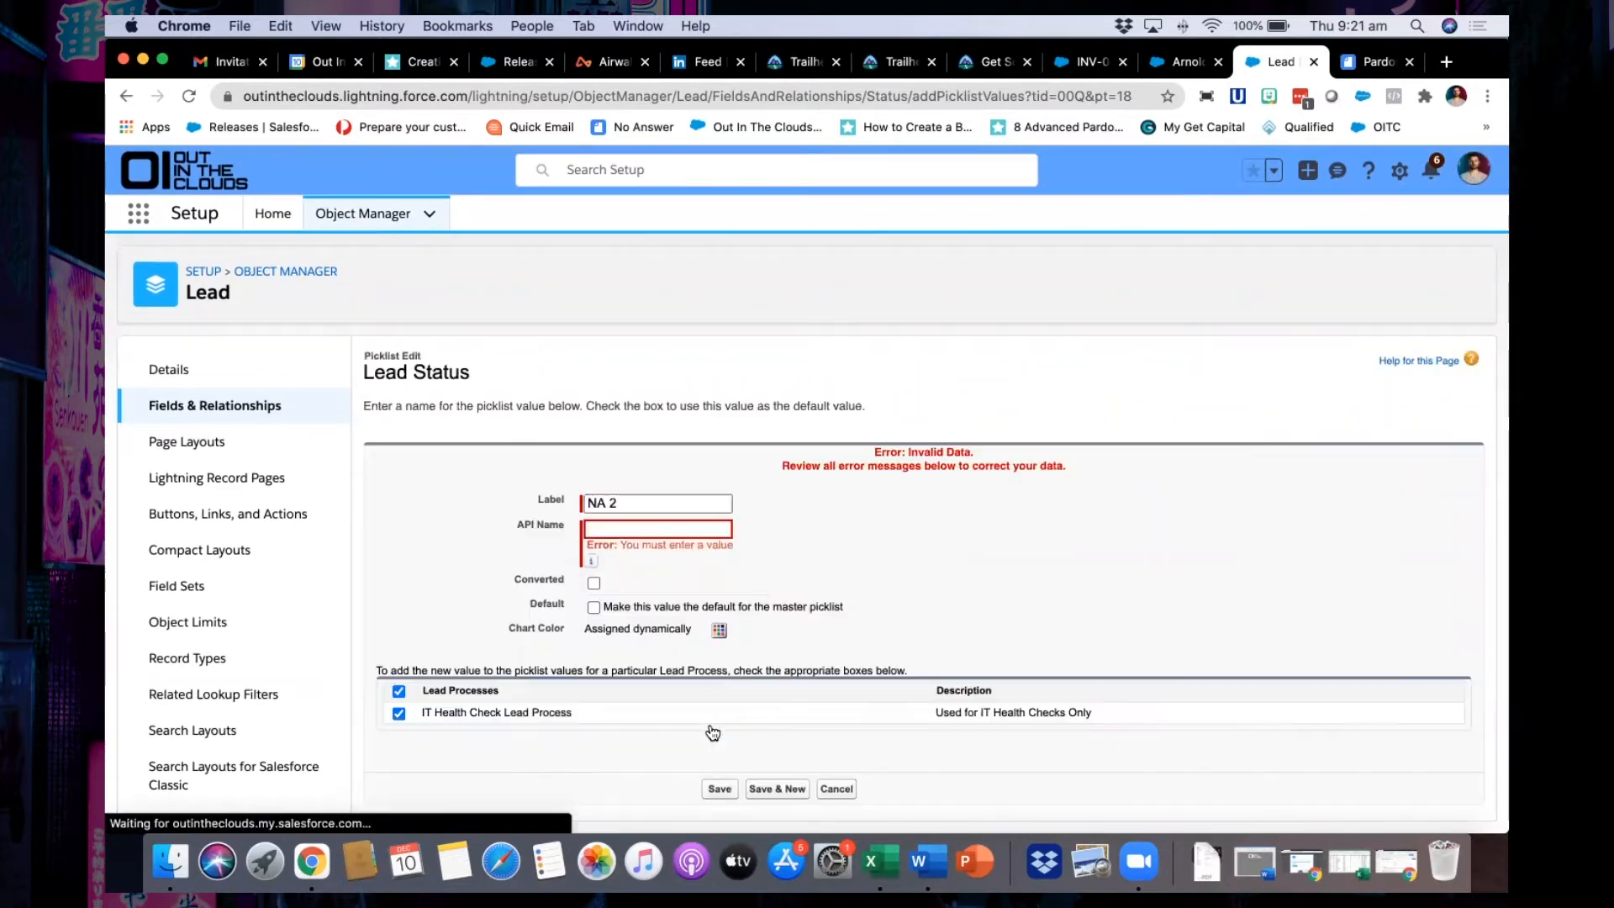
Set the new picklist value's API name to "na_2" and save the value.
{"action": "left_click", "coordinate": [645, 532]}
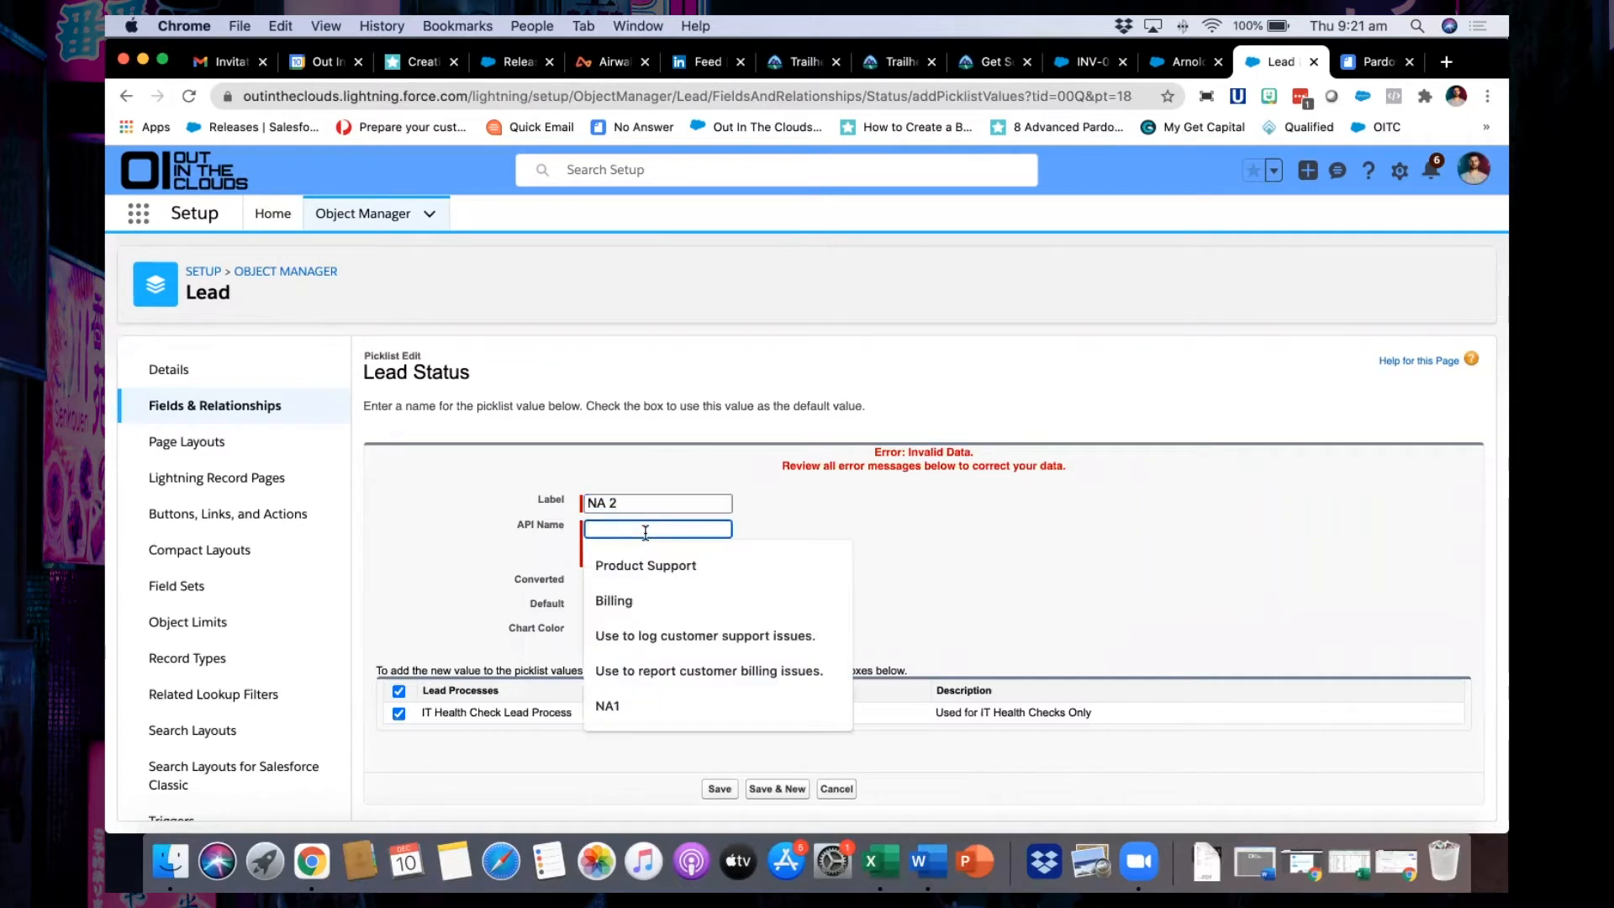
{"action": "type", "text": "NA"}
{"action": "key", "text": "BackSpace"}
{"action": "key", "text": "BackSpace"}
{"action": "type", "text": "na_2"}
{"action": "left_click", "coordinate": [955, 538]}
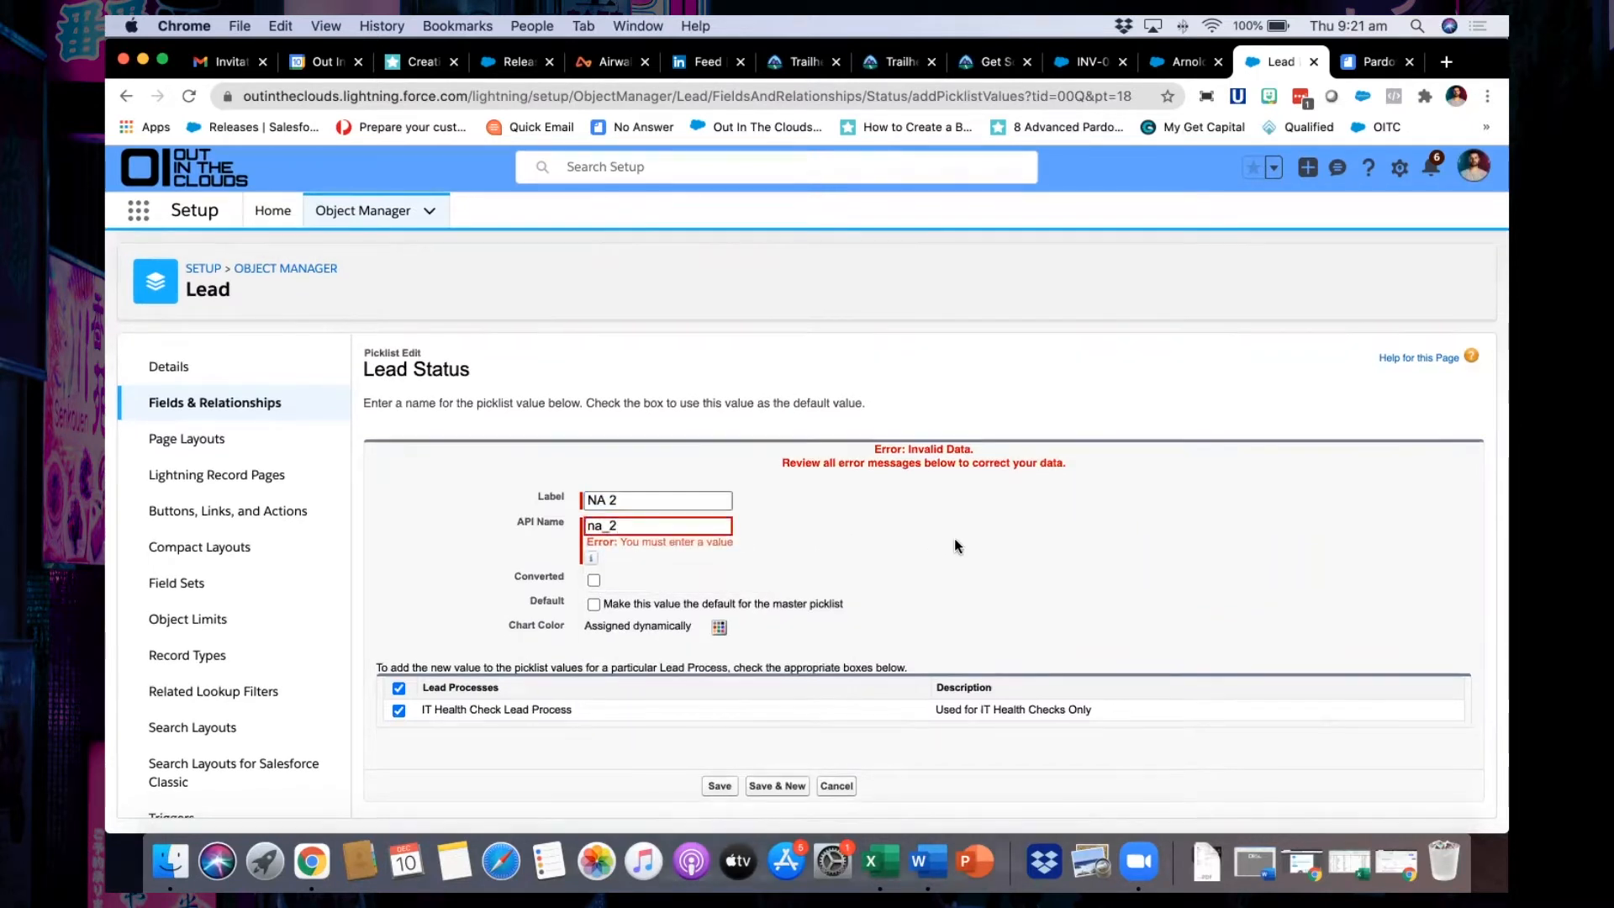
{"action": "left_click", "coordinate": [722, 788]}
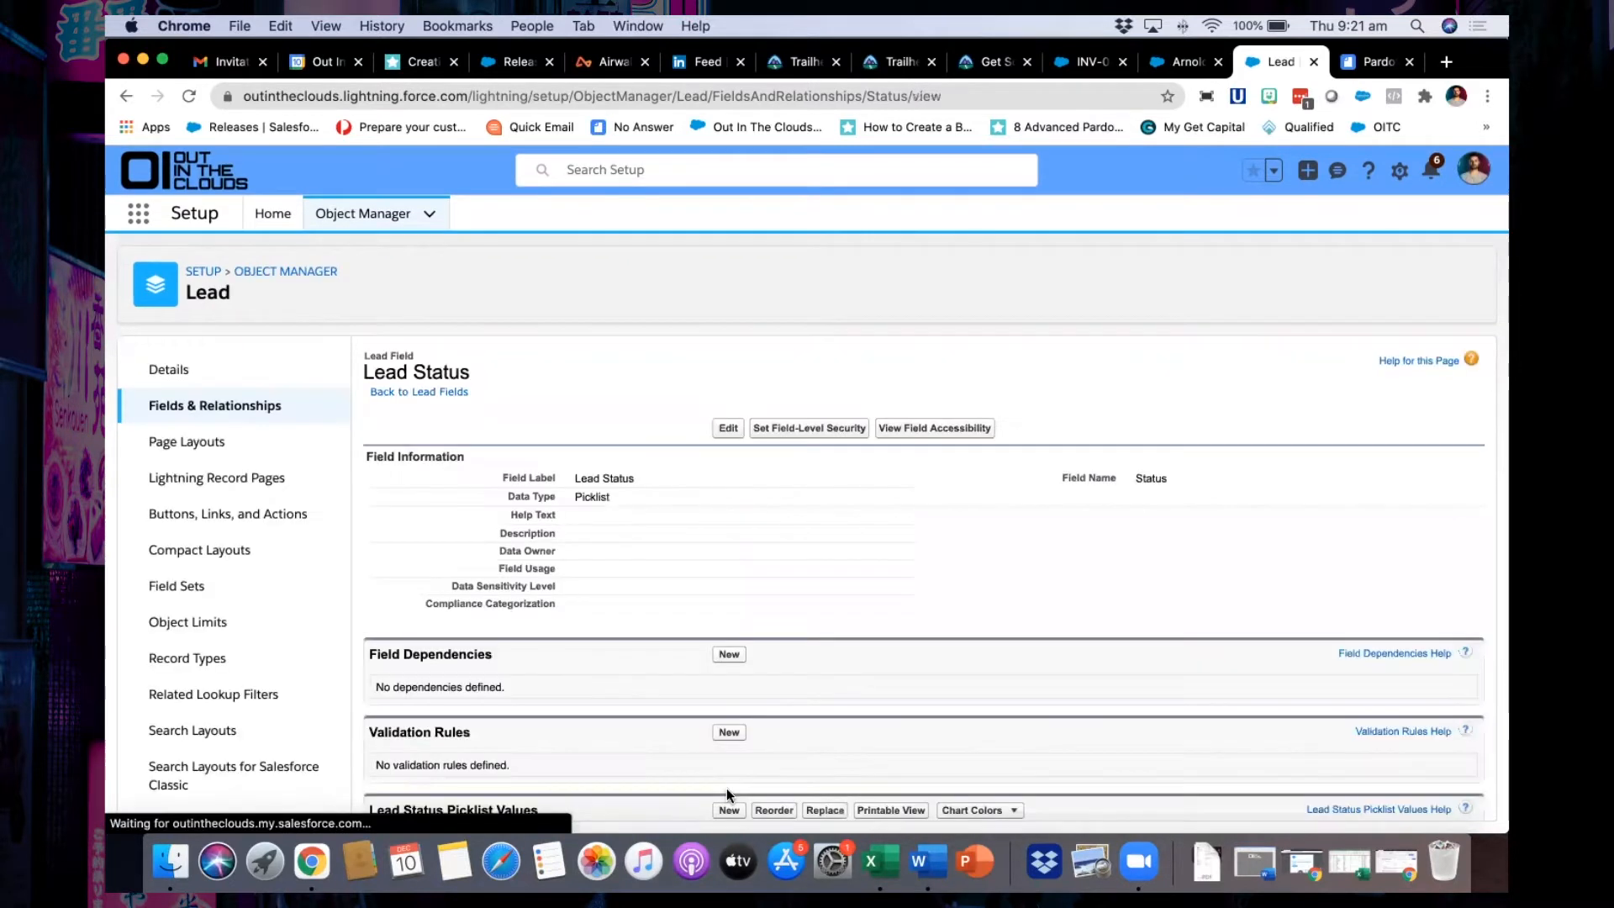
Check the Lead Status picklist values for NA 2, and reload the open lead record to check its status path.
{"action": "scroll", "coordinate": [786, 558], "scroll_direction": "down", "scroll_amount": 5}
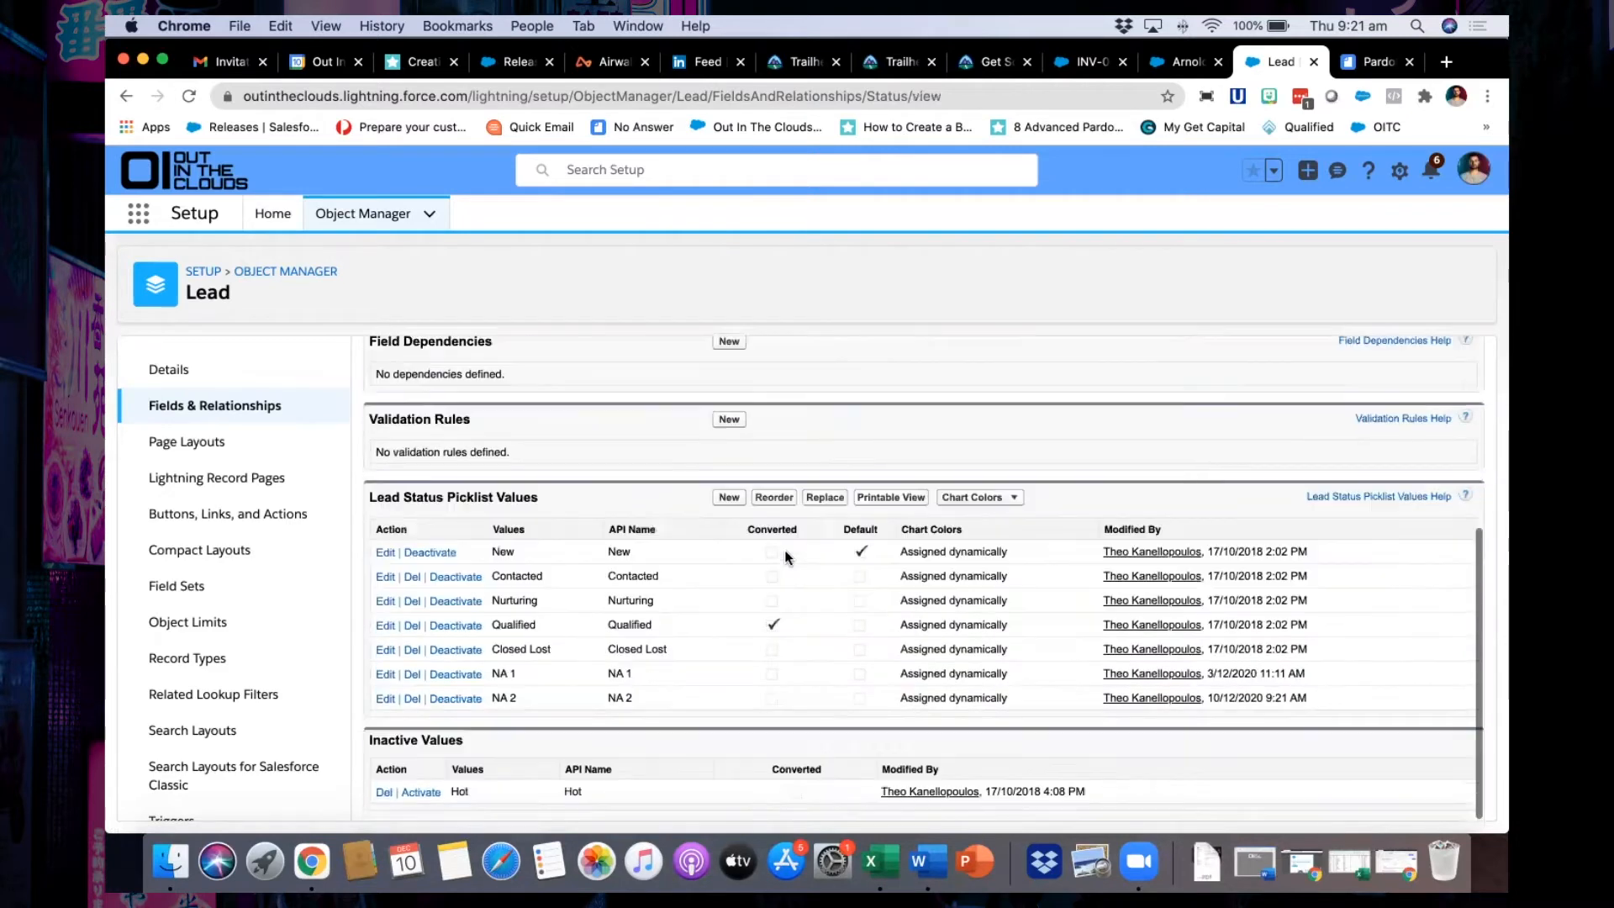
{"action": "scroll", "coordinate": [784, 550], "scroll_direction": "up", "scroll_amount": 5}
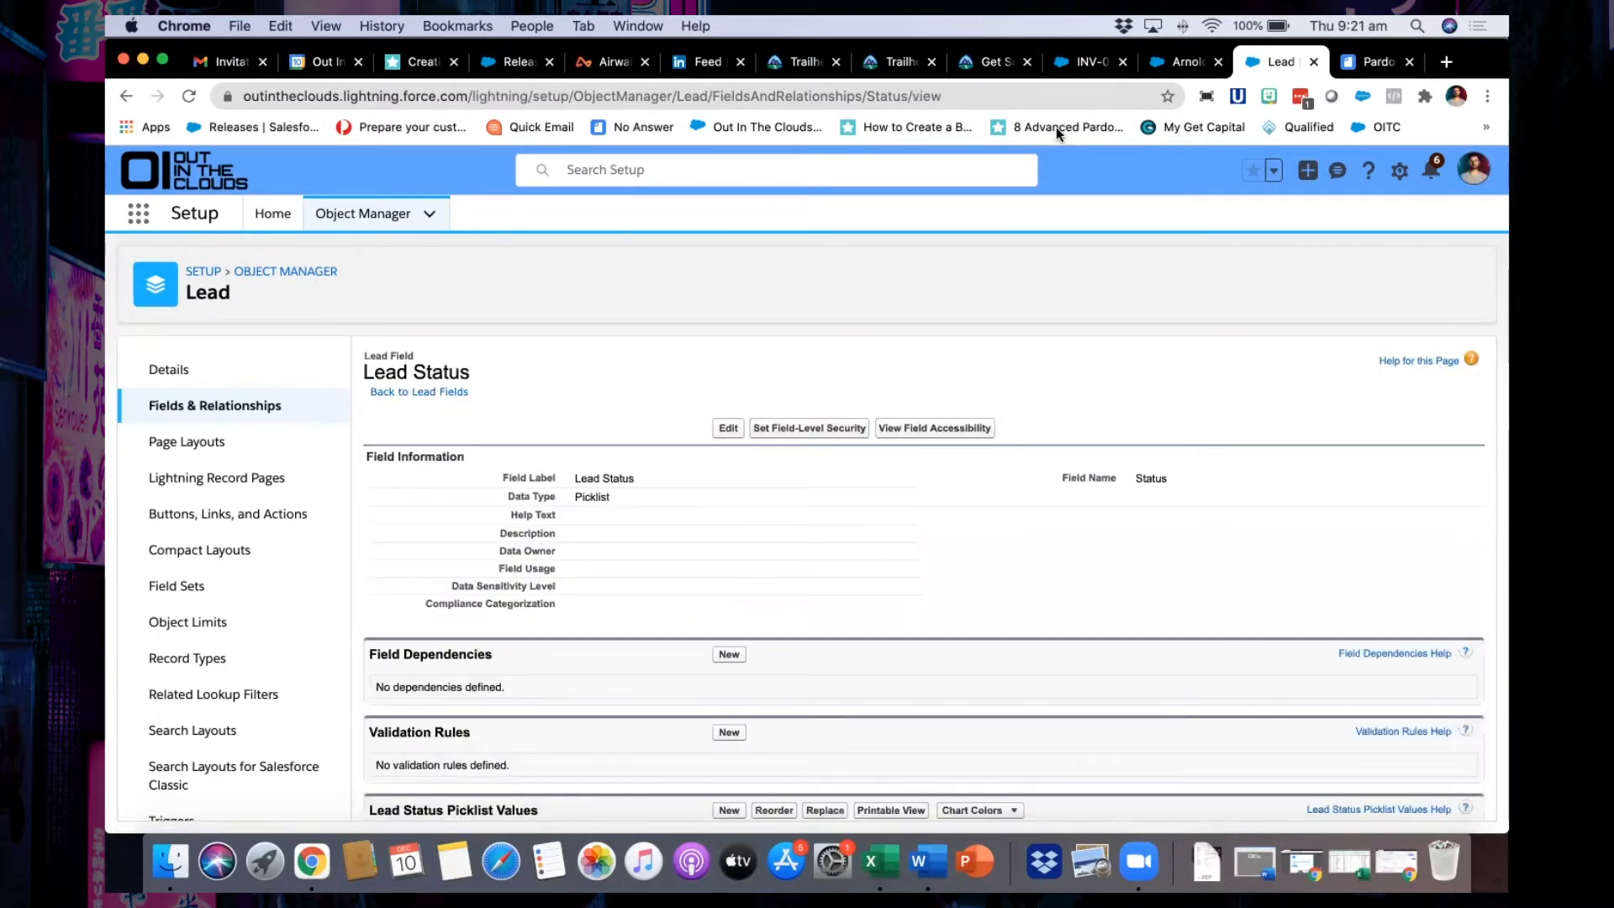
{"action": "left_click", "coordinate": [1190, 64]}
{"action": "left_click", "coordinate": [187, 98]}
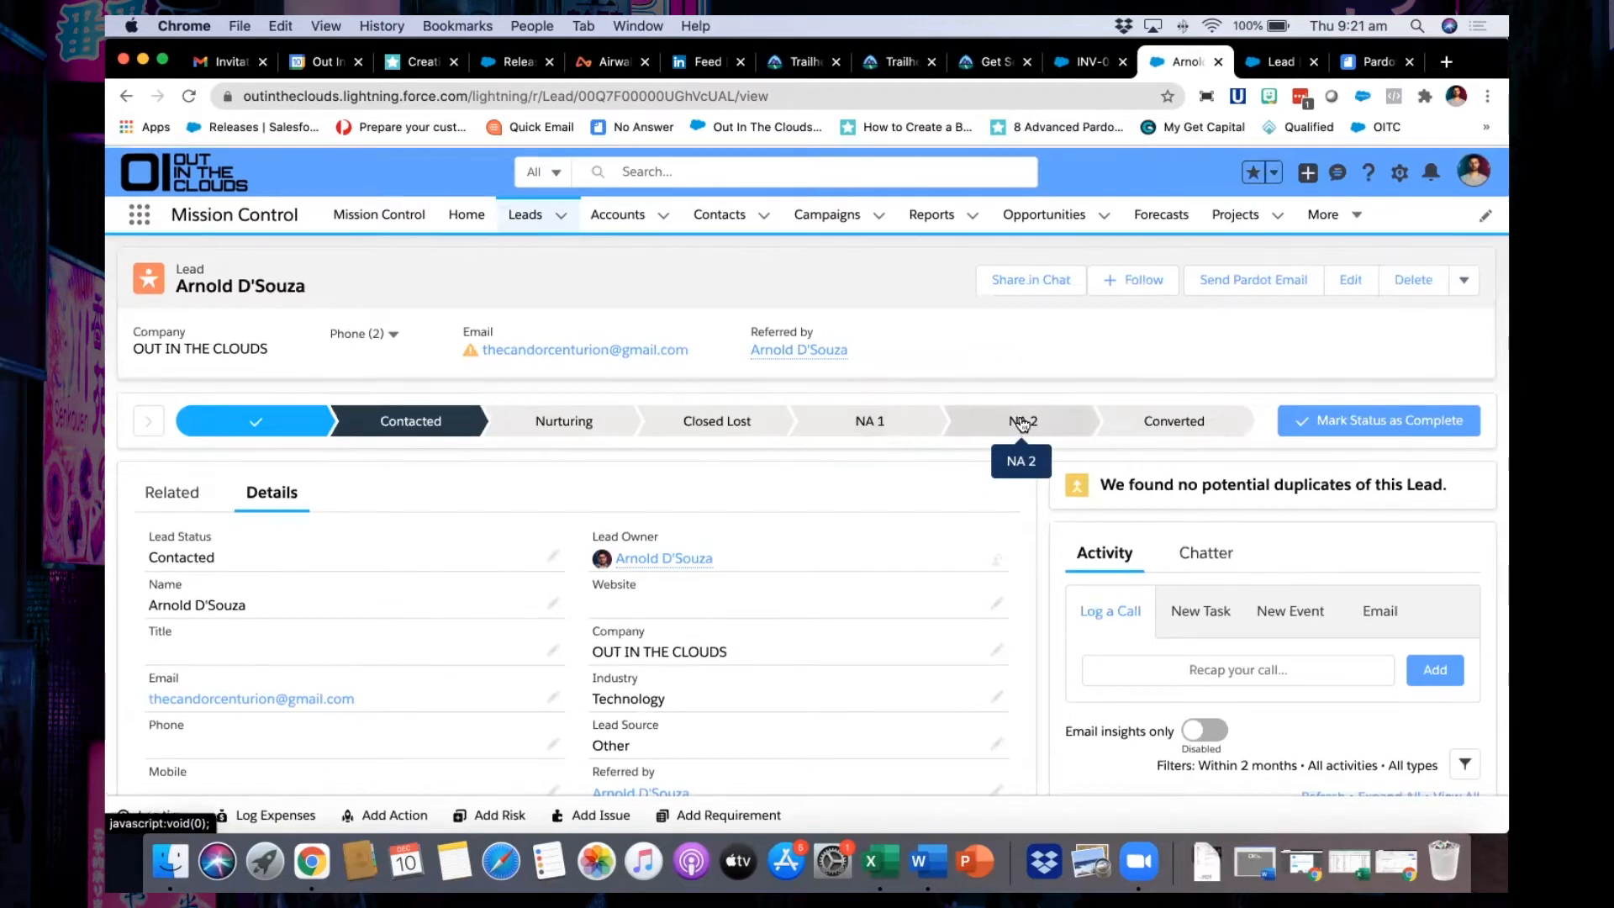
Return to Salesforce Setup, switch to the Pardot app, and open the Prospect Fields configuration in its settings.
{"action": "left_click", "coordinate": [1284, 67]}
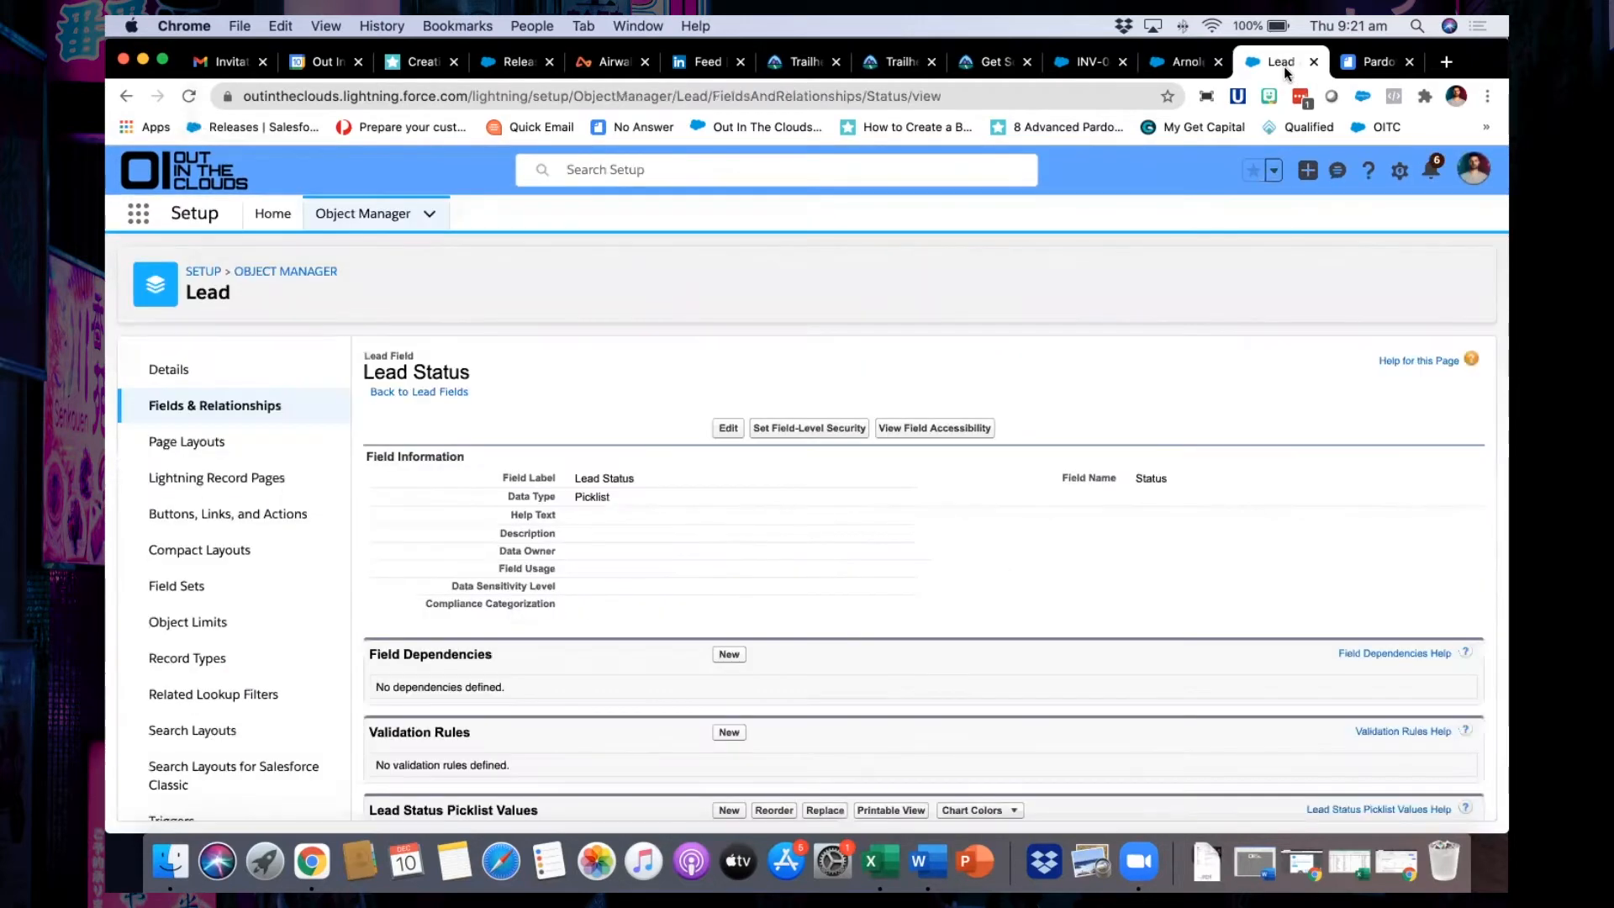
{"action": "left_click", "coordinate": [141, 218]}
{"action": "type", "text": "pard"}
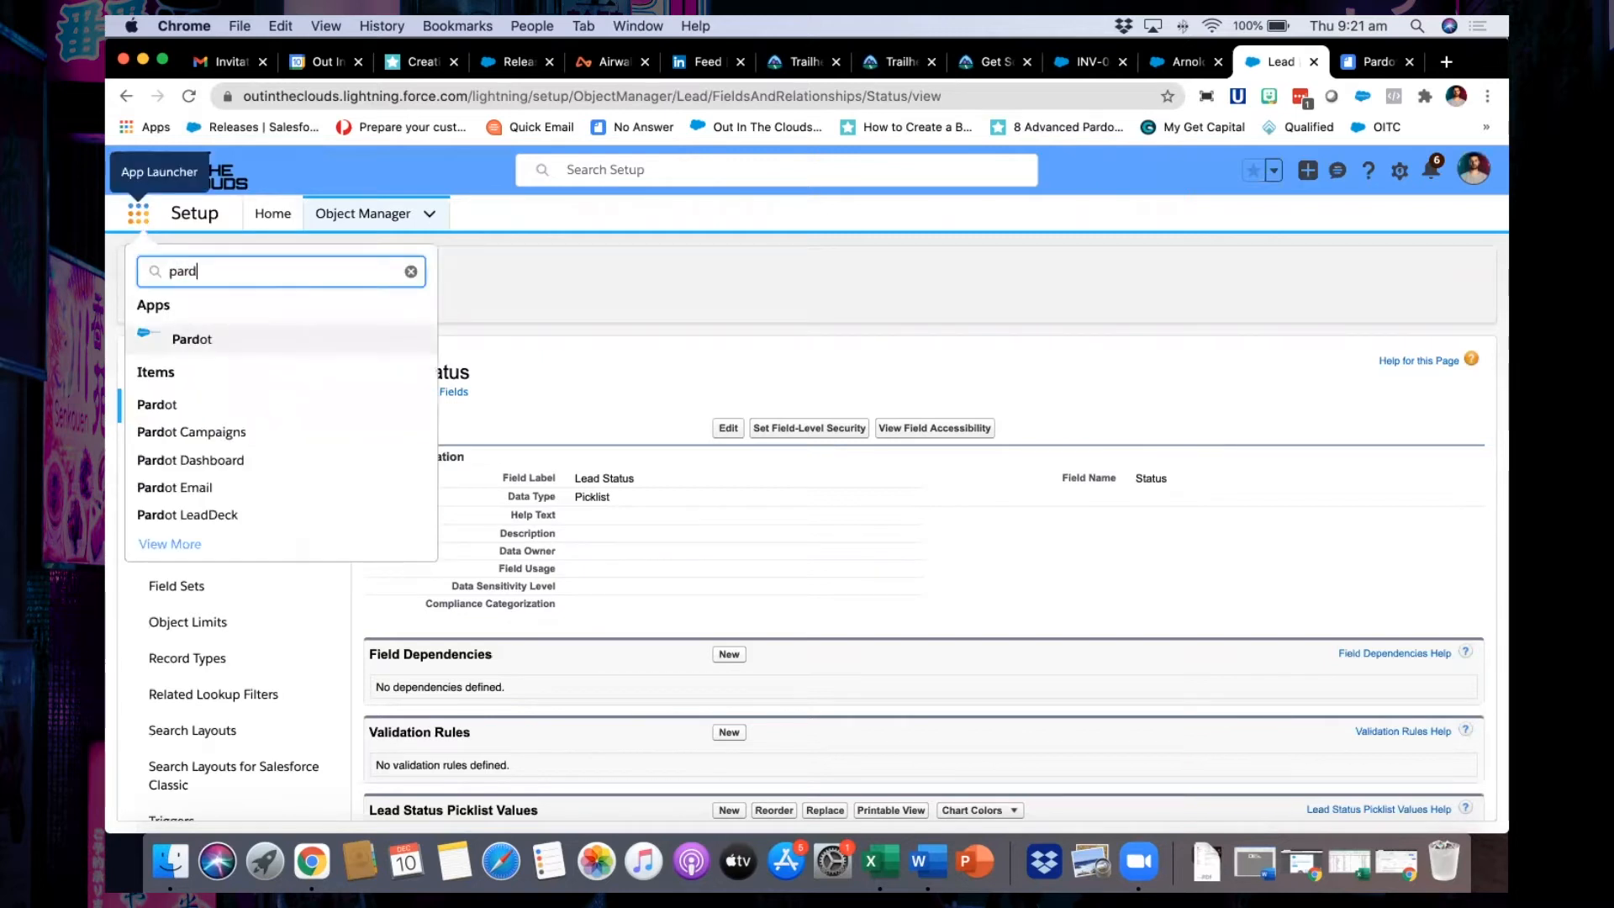
{"action": "left_click", "coordinate": [196, 350]}
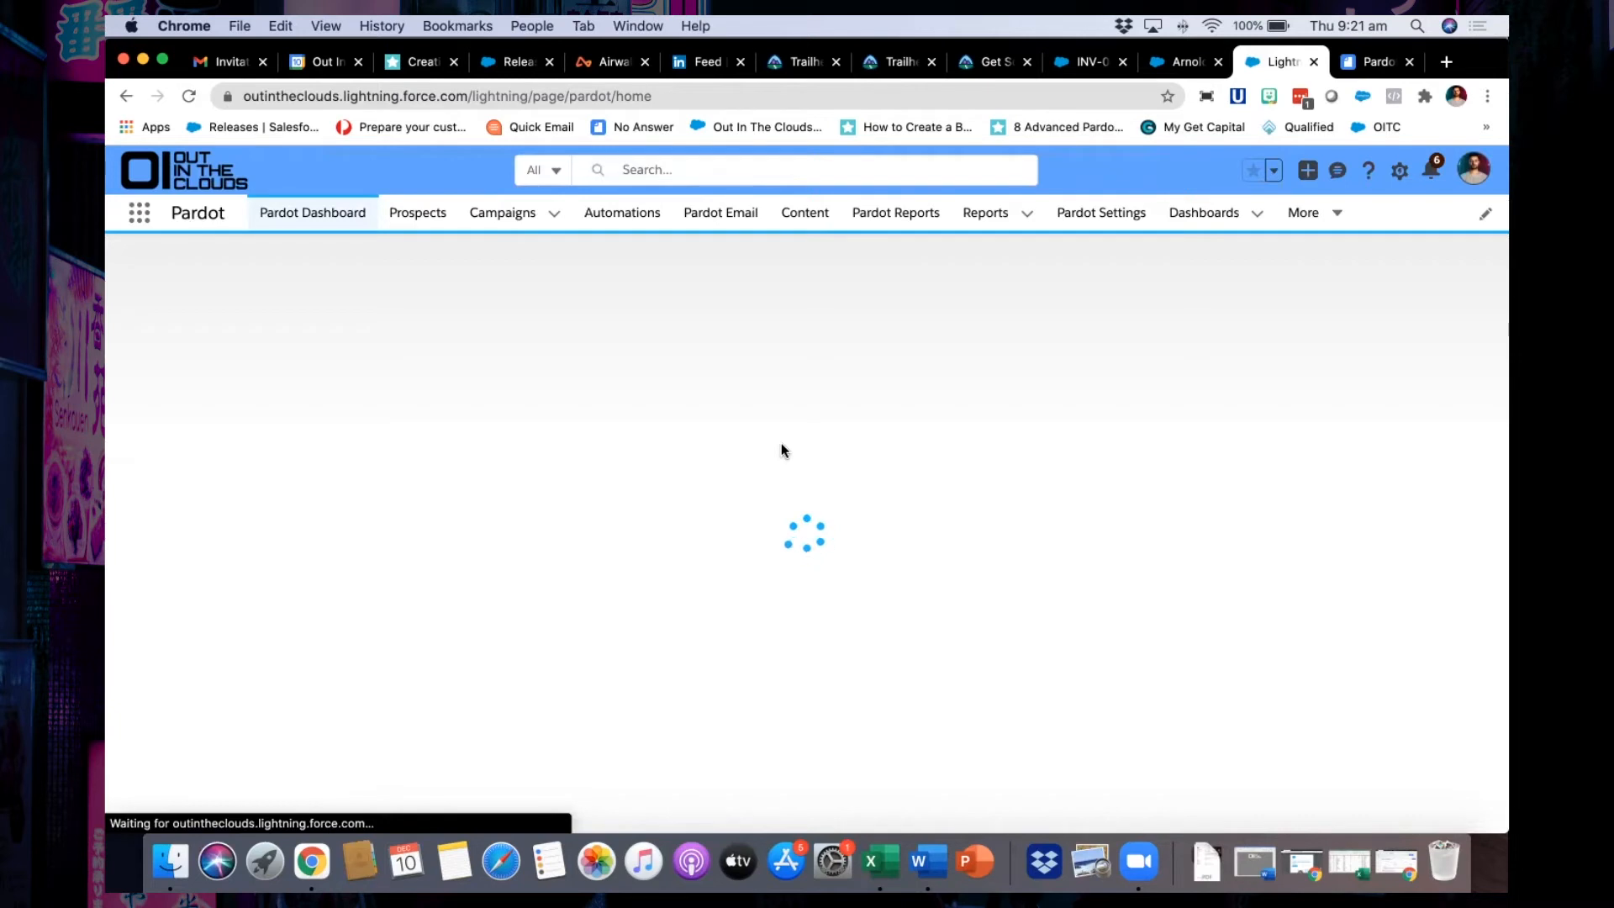
{"action": "left_click", "coordinate": [1104, 216]}
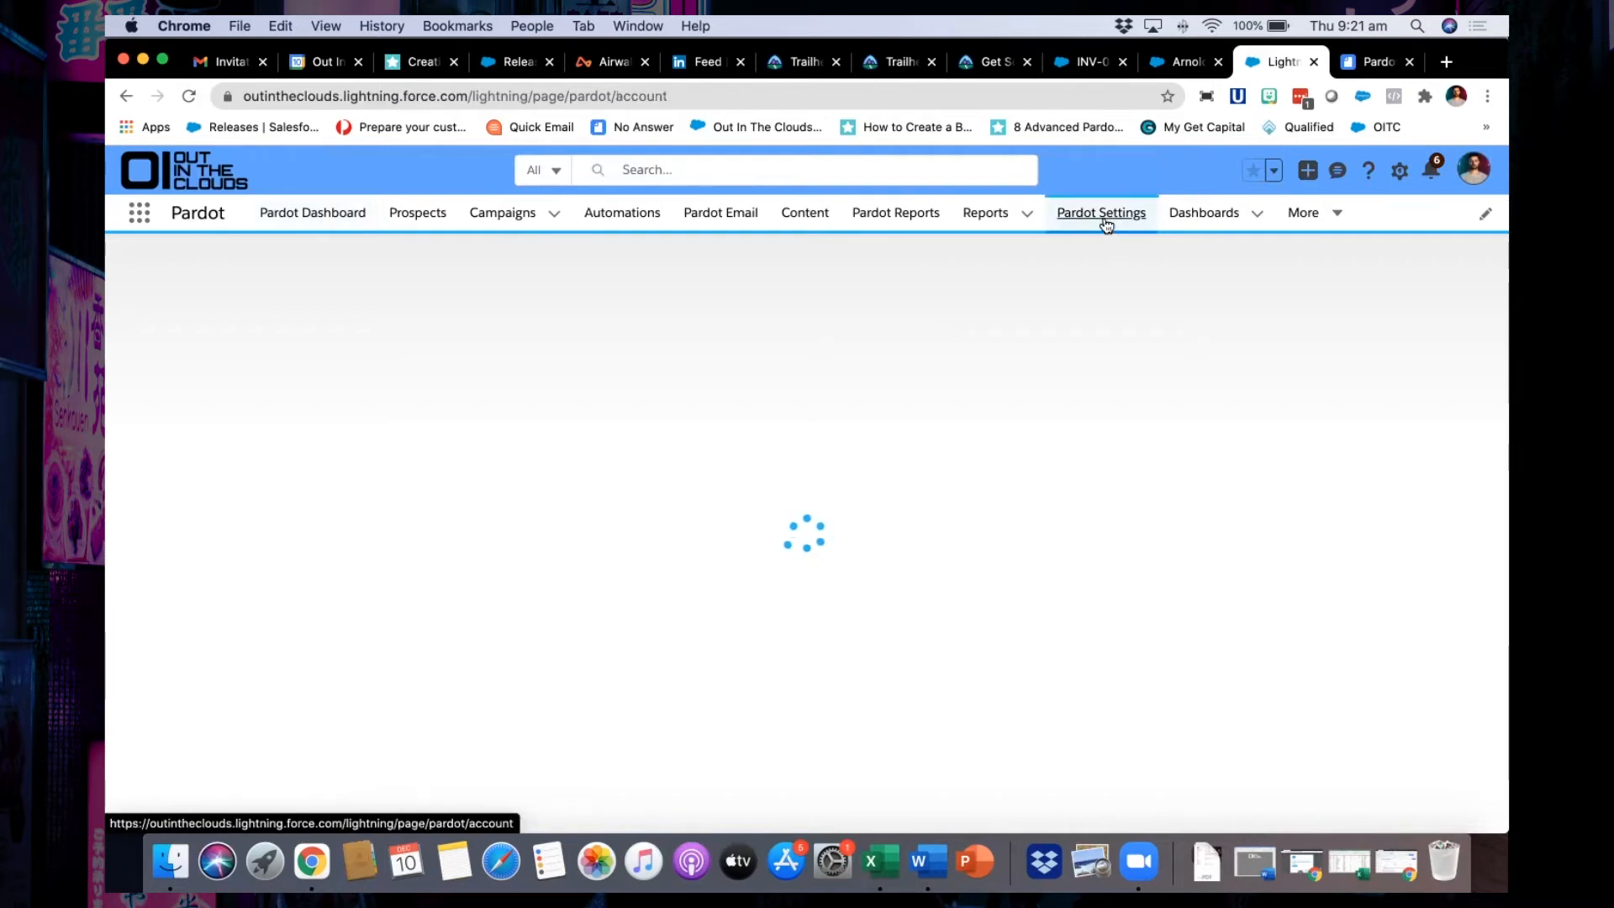
{"action": "left_click", "coordinate": [141, 338]}
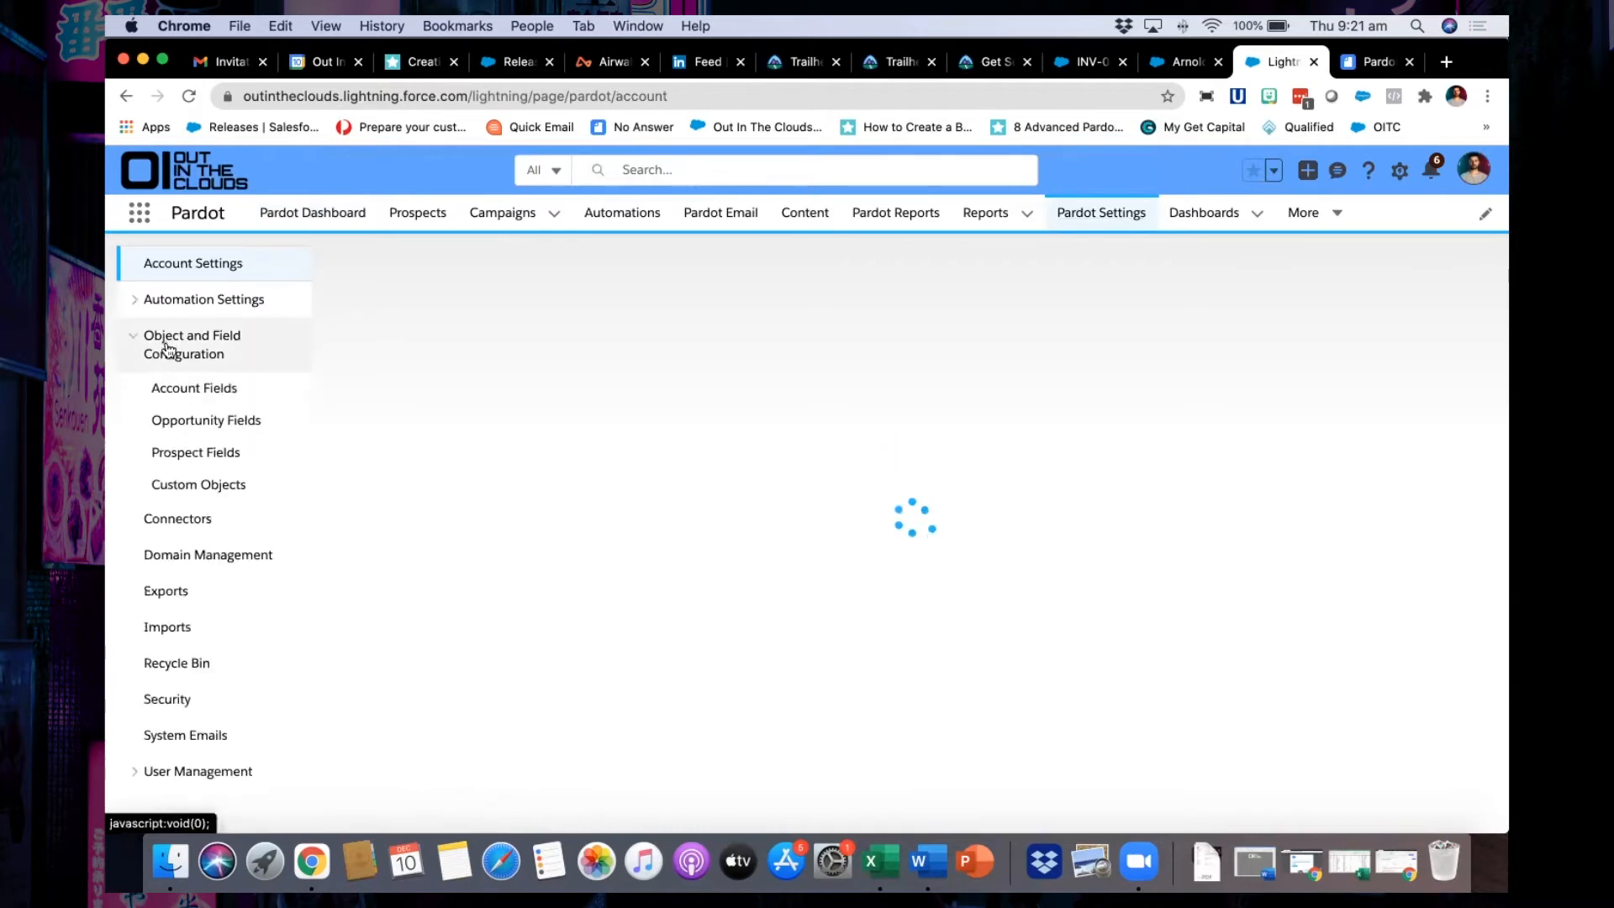
{"action": "left_click", "coordinate": [181, 455]}
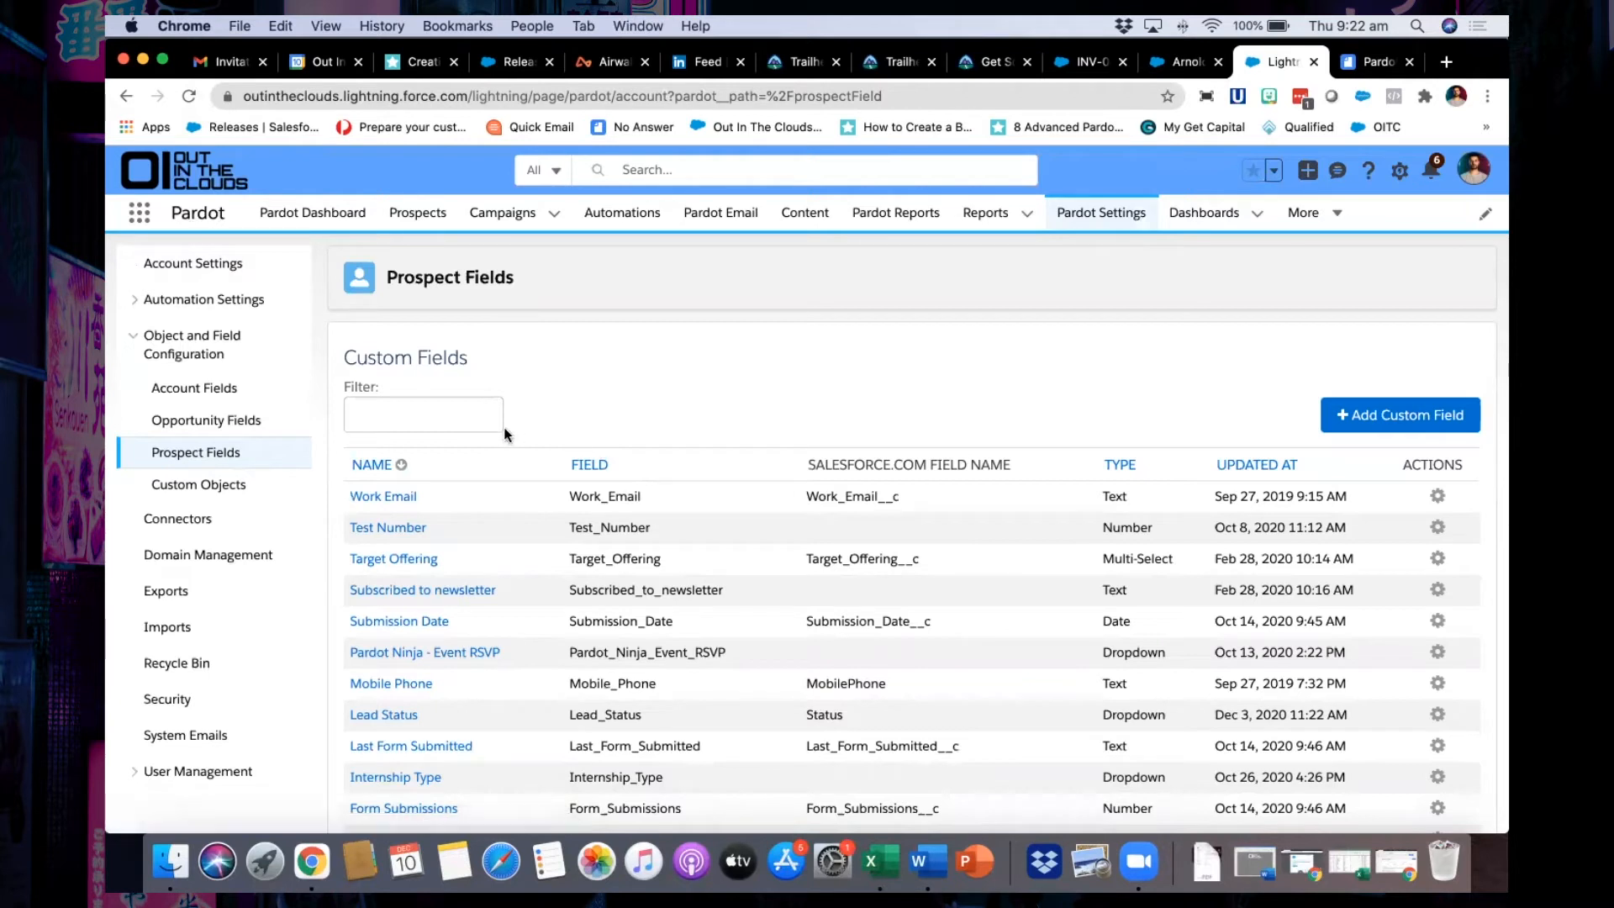
Filter the custom prospect fields by "lead" and open the Lead Status field for editing.
{"action": "left_click", "coordinate": [451, 420]}
{"action": "type", "text": "lead"}
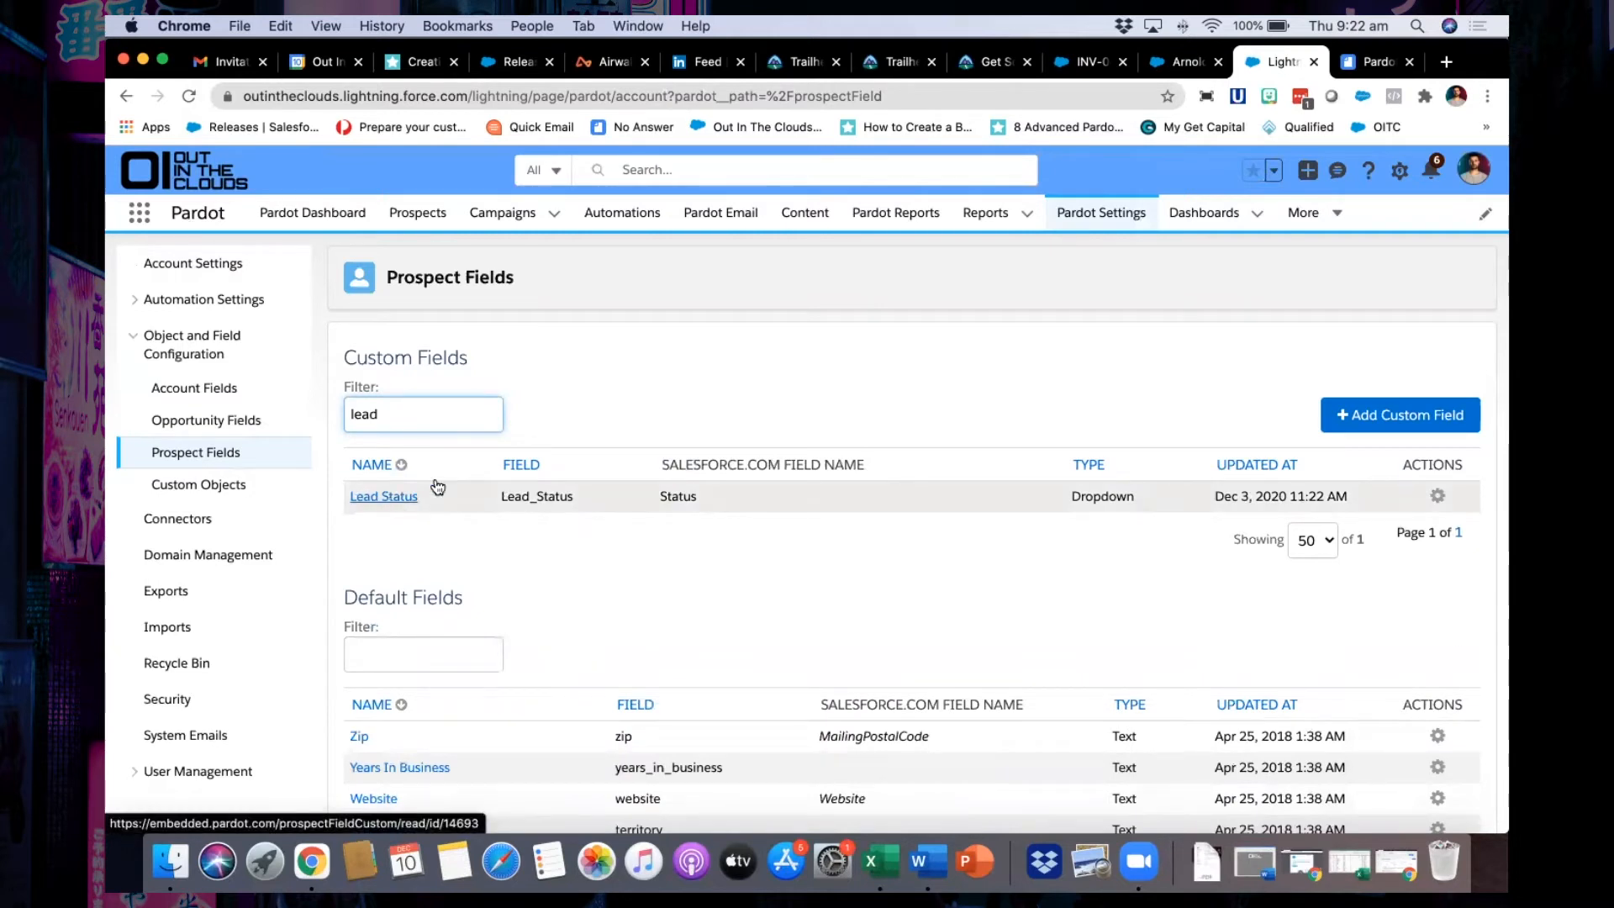
{"action": "left_click", "coordinate": [1437, 495]}
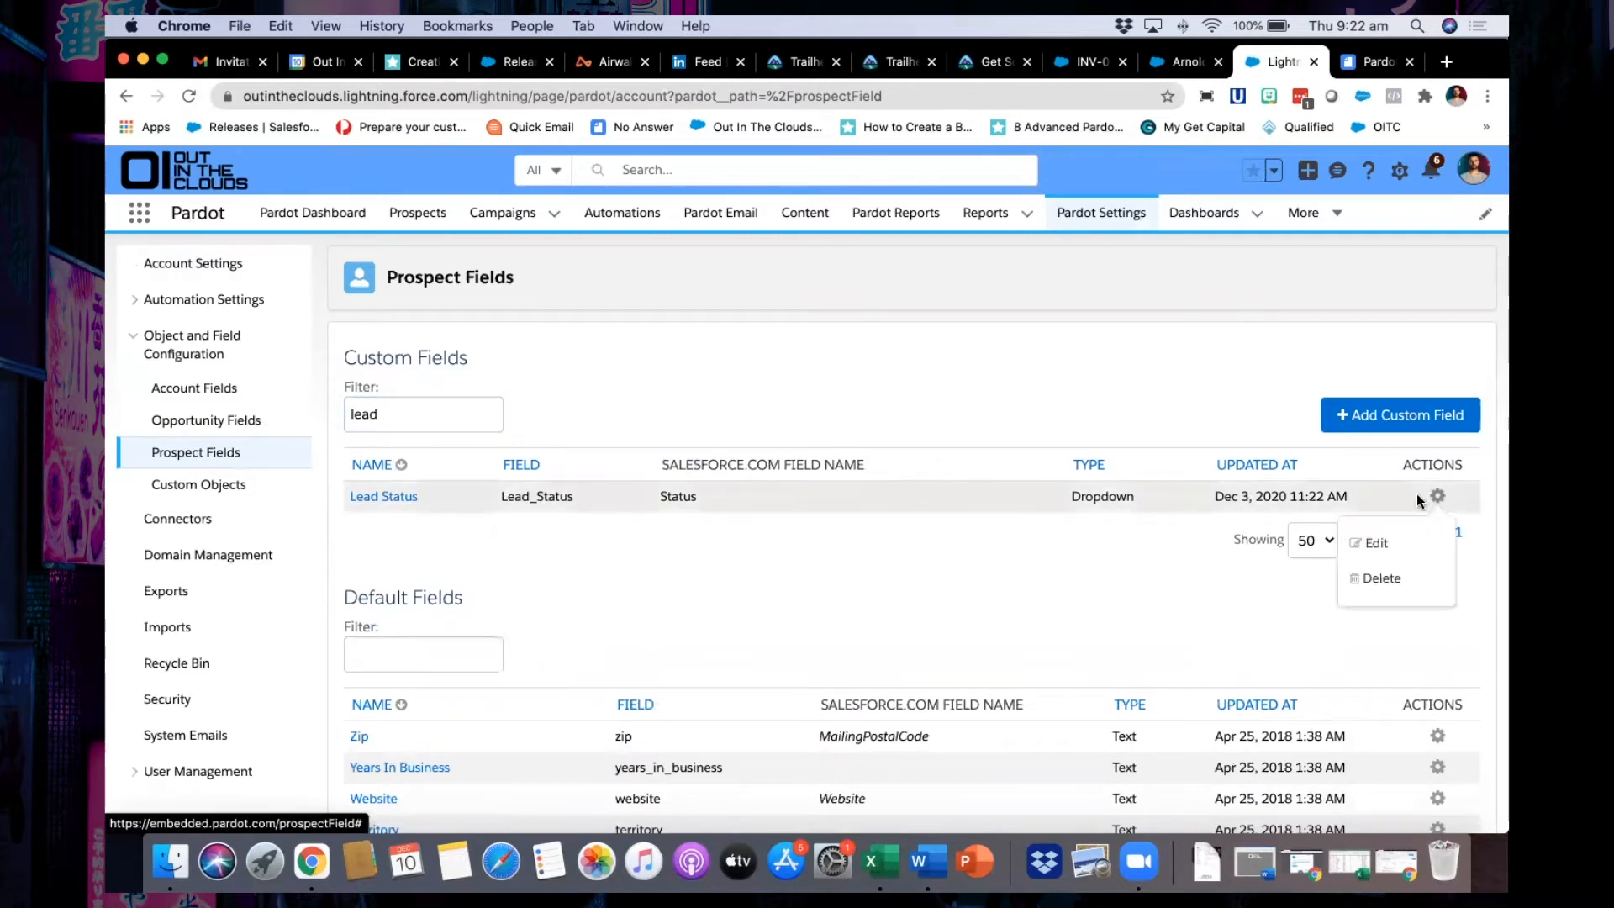
{"action": "left_click", "coordinate": [1356, 546]}
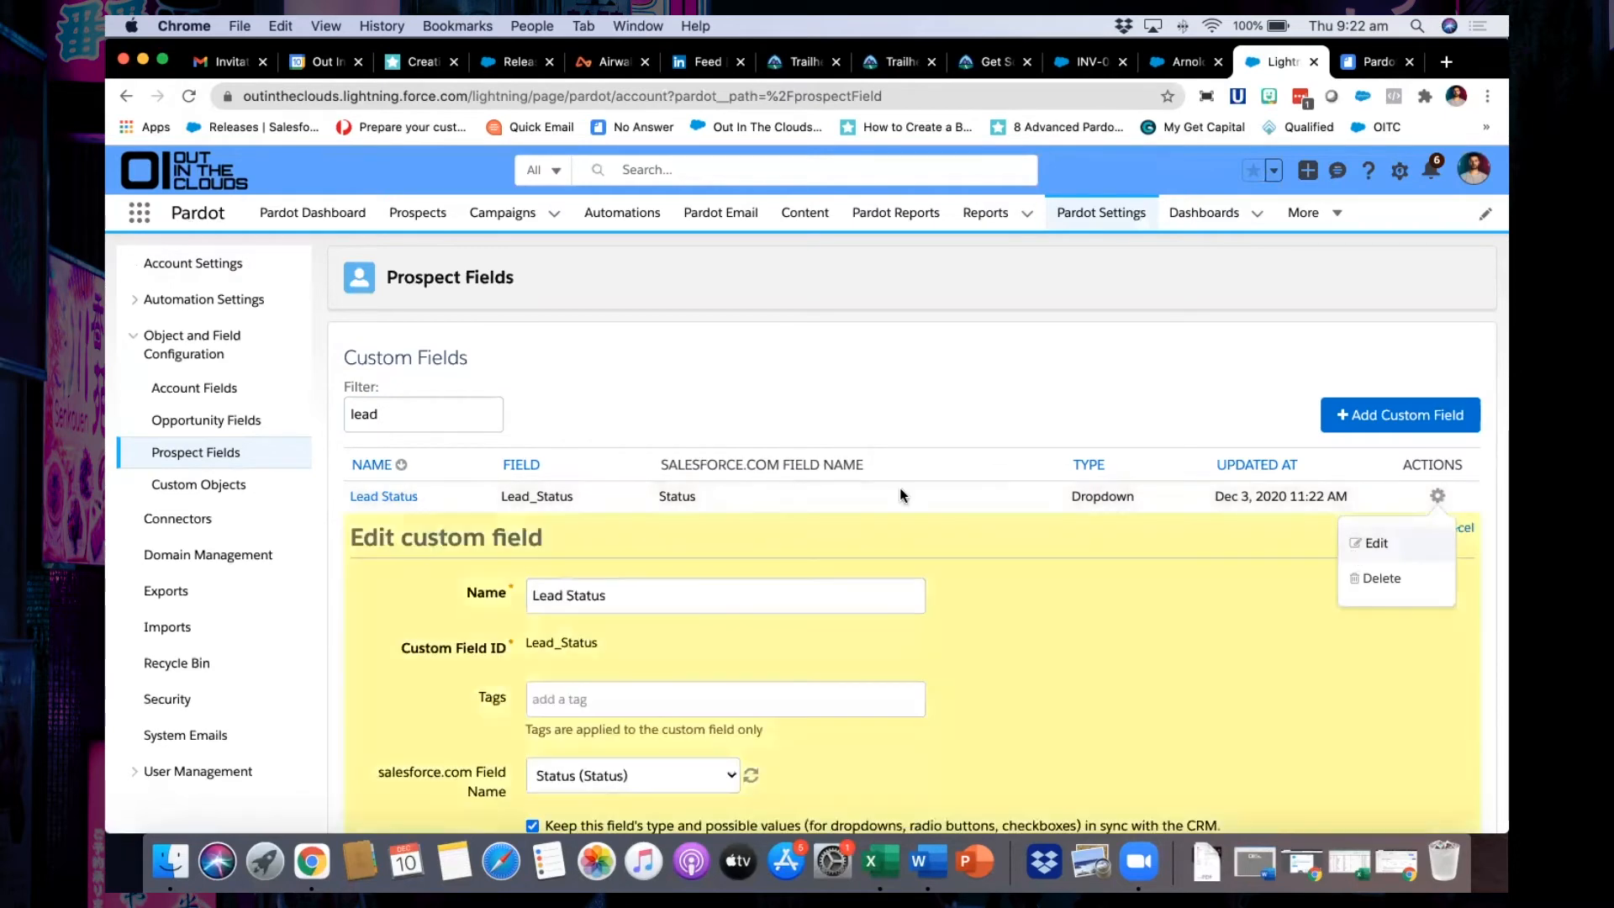
Review the Lead Status field's current values and refresh its mapped Salesforce field, Status (Status).
{"action": "scroll", "coordinate": [901, 495], "scroll_direction": "down", "scroll_amount": 15}
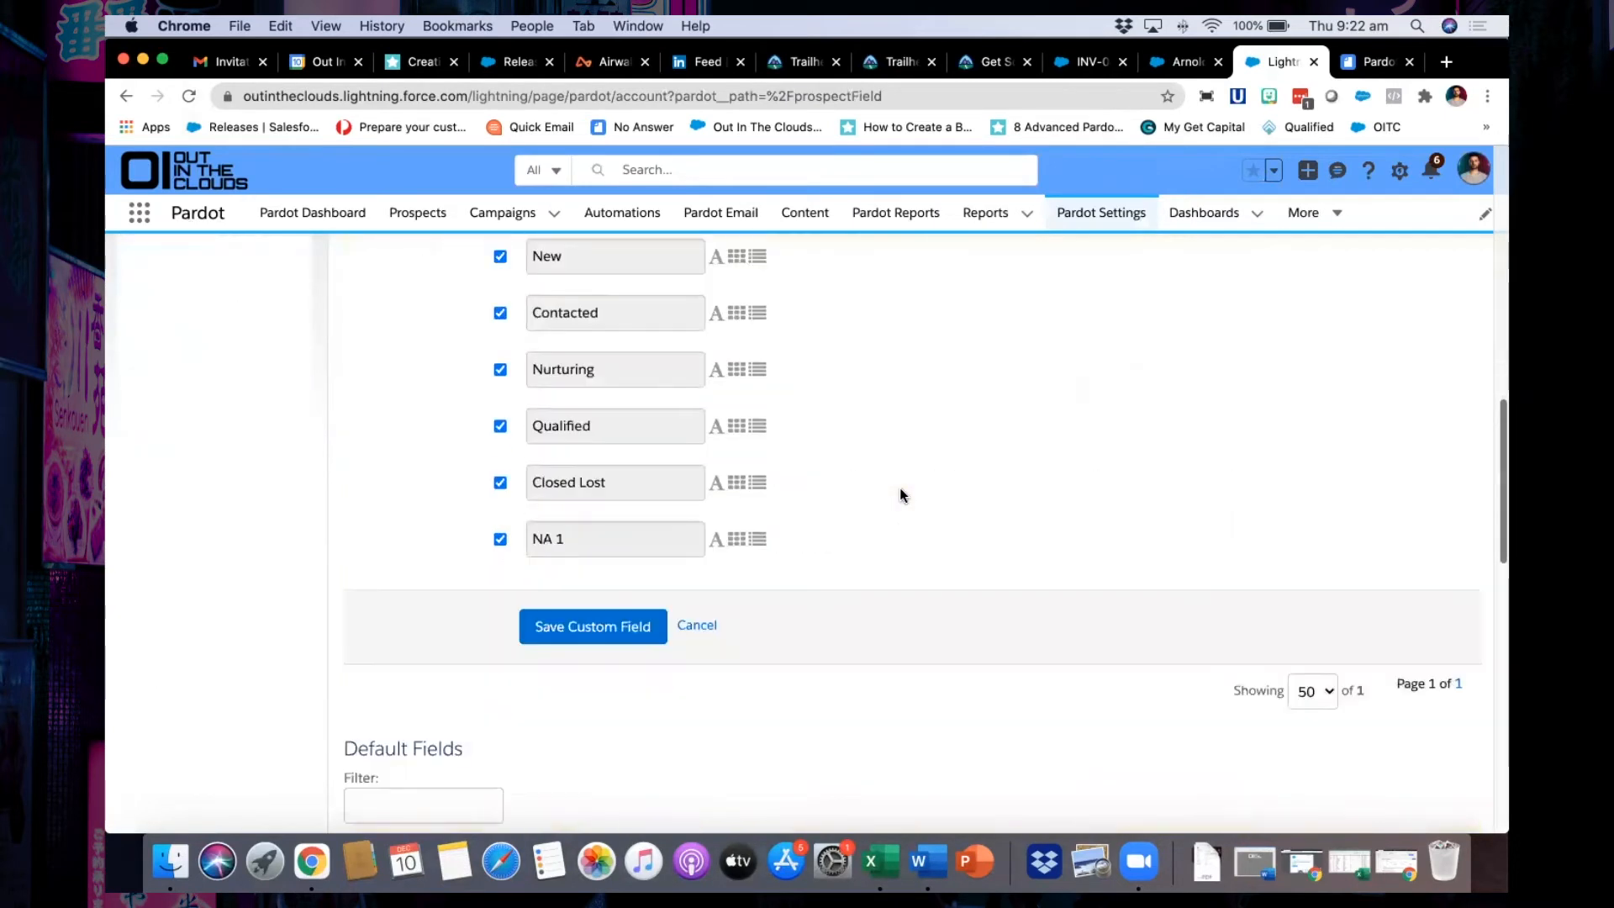
{"action": "scroll", "coordinate": [900, 495], "scroll_direction": "up", "scroll_amount": 15}
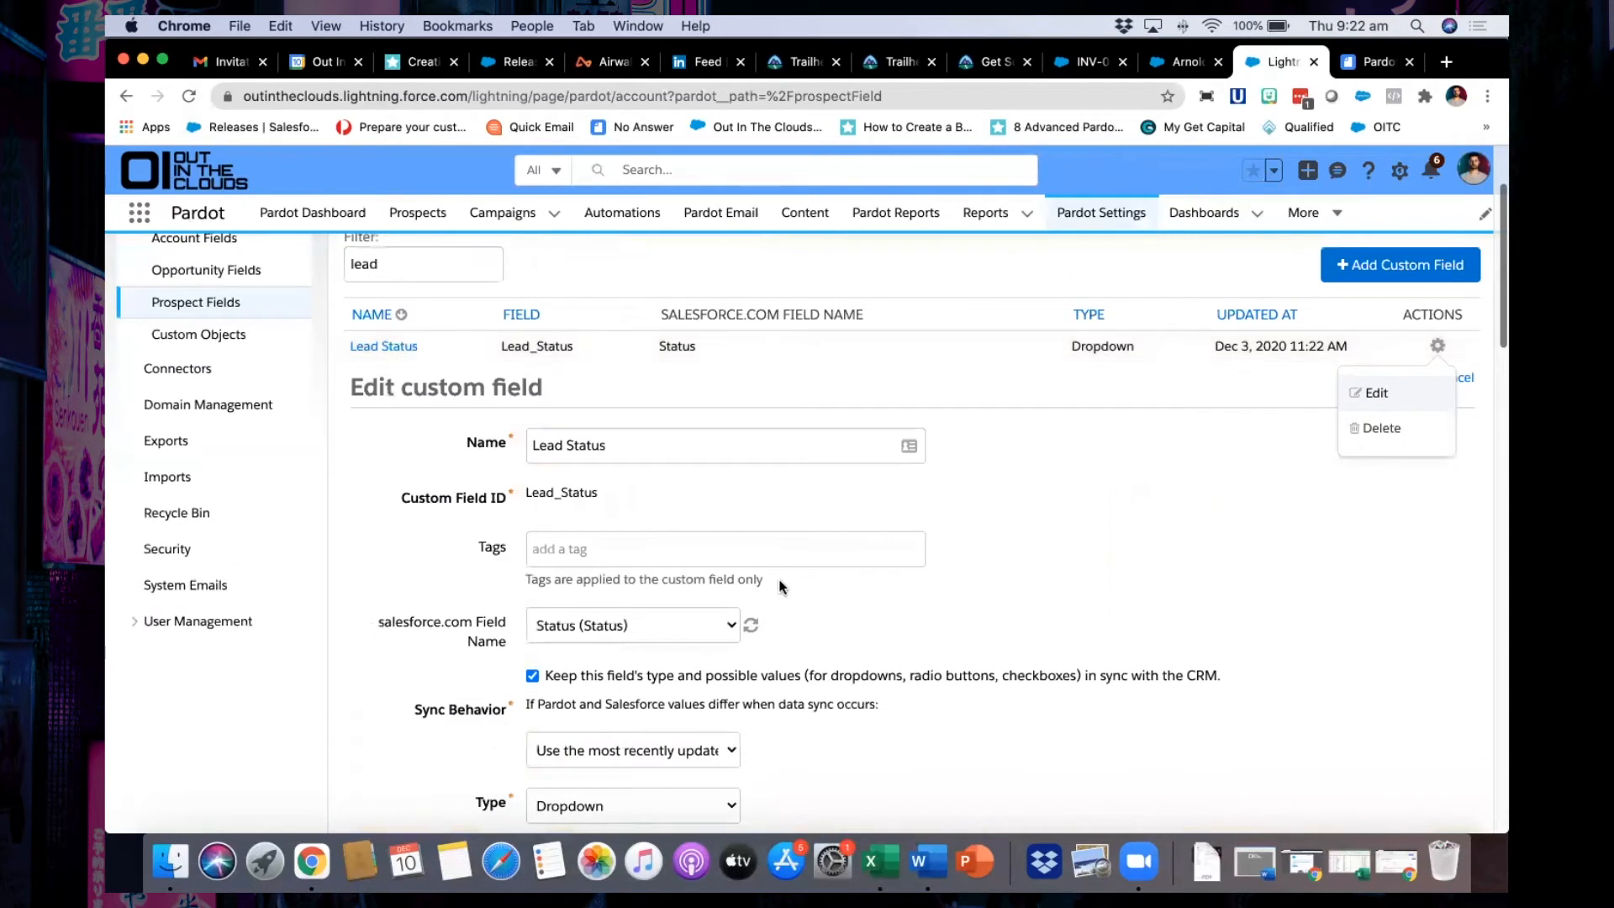
{"action": "left_click", "coordinate": [748, 630]}
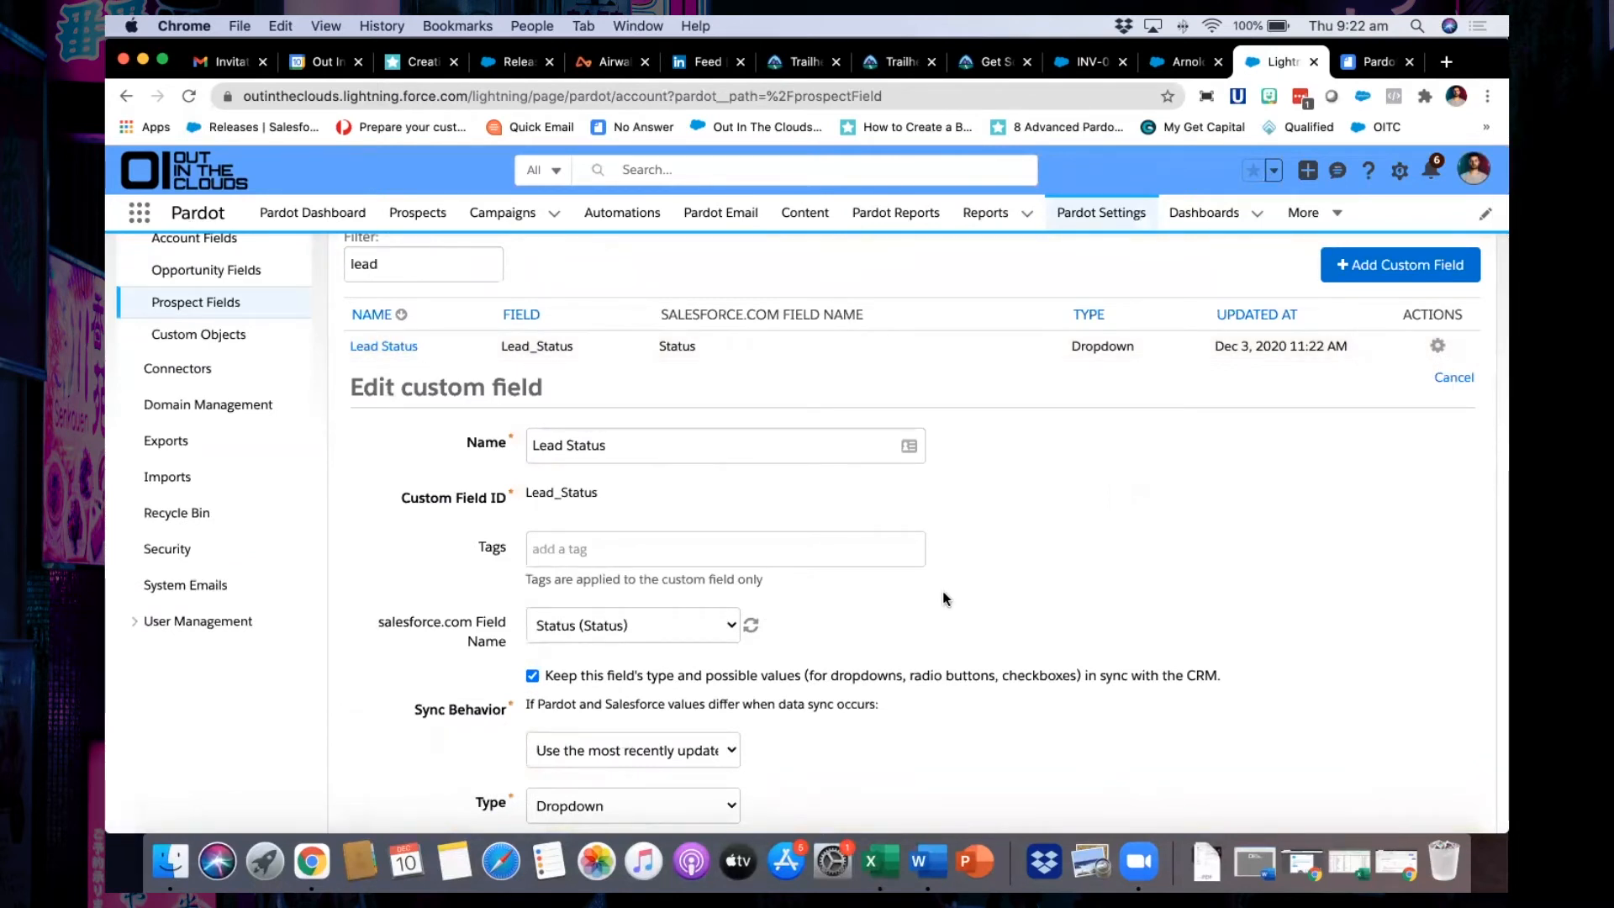
Save the Lead Status custom field with the NA 2 value enabled, and decline the full prospect sync.
{"action": "scroll", "coordinate": [943, 599], "scroll_direction": "down", "scroll_amount": 3}
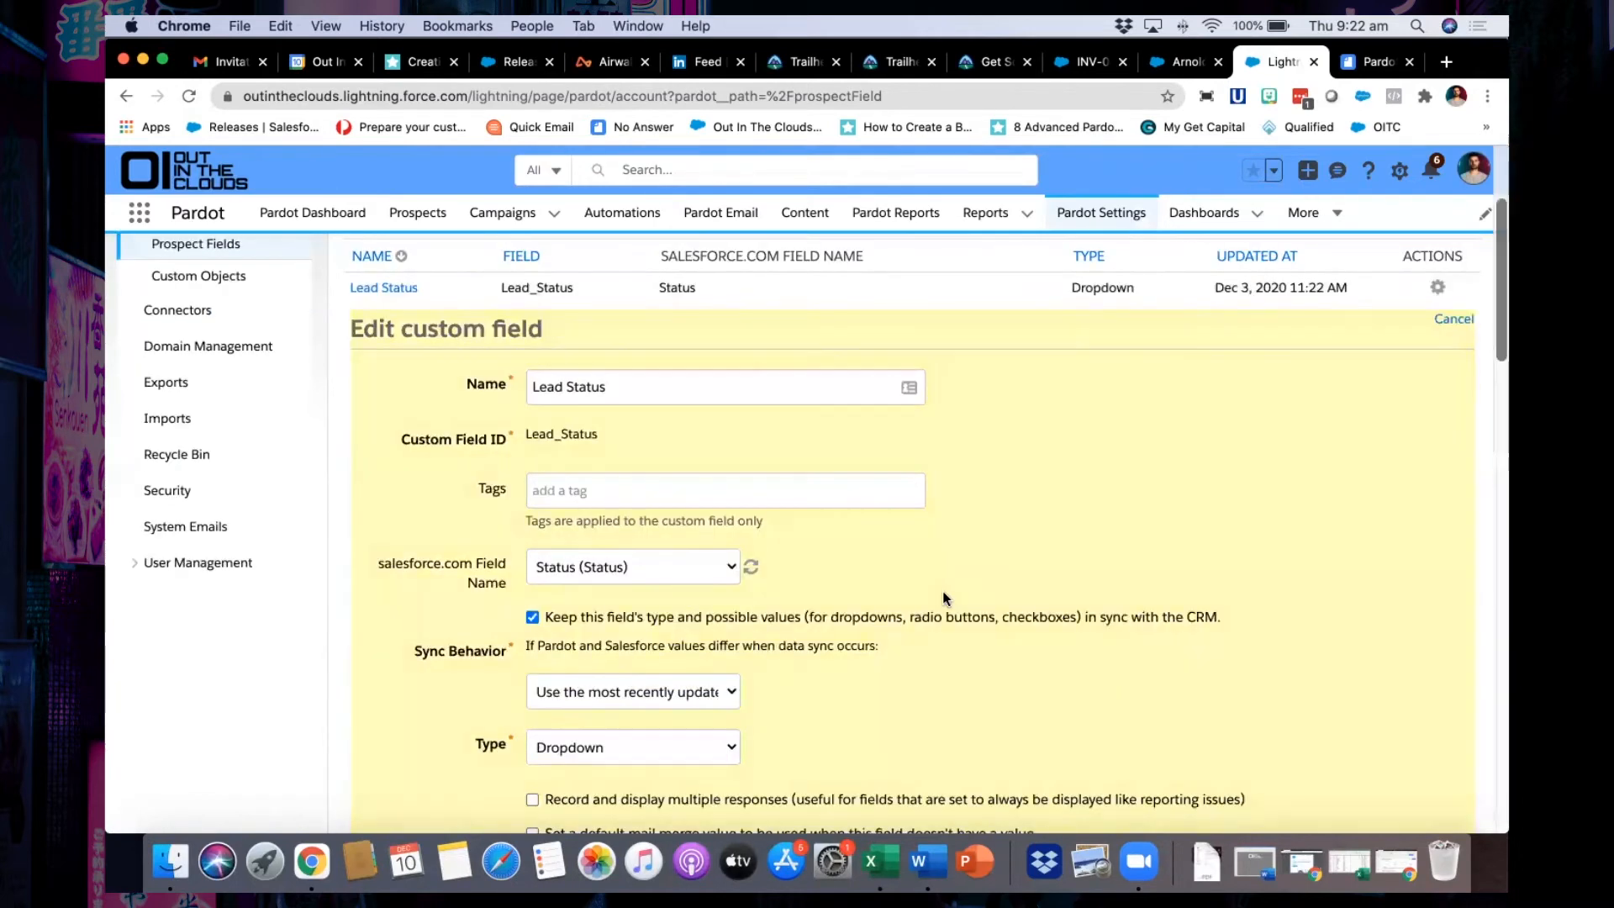
{"action": "scroll", "coordinate": [943, 598], "scroll_direction": "down", "scroll_amount": 15}
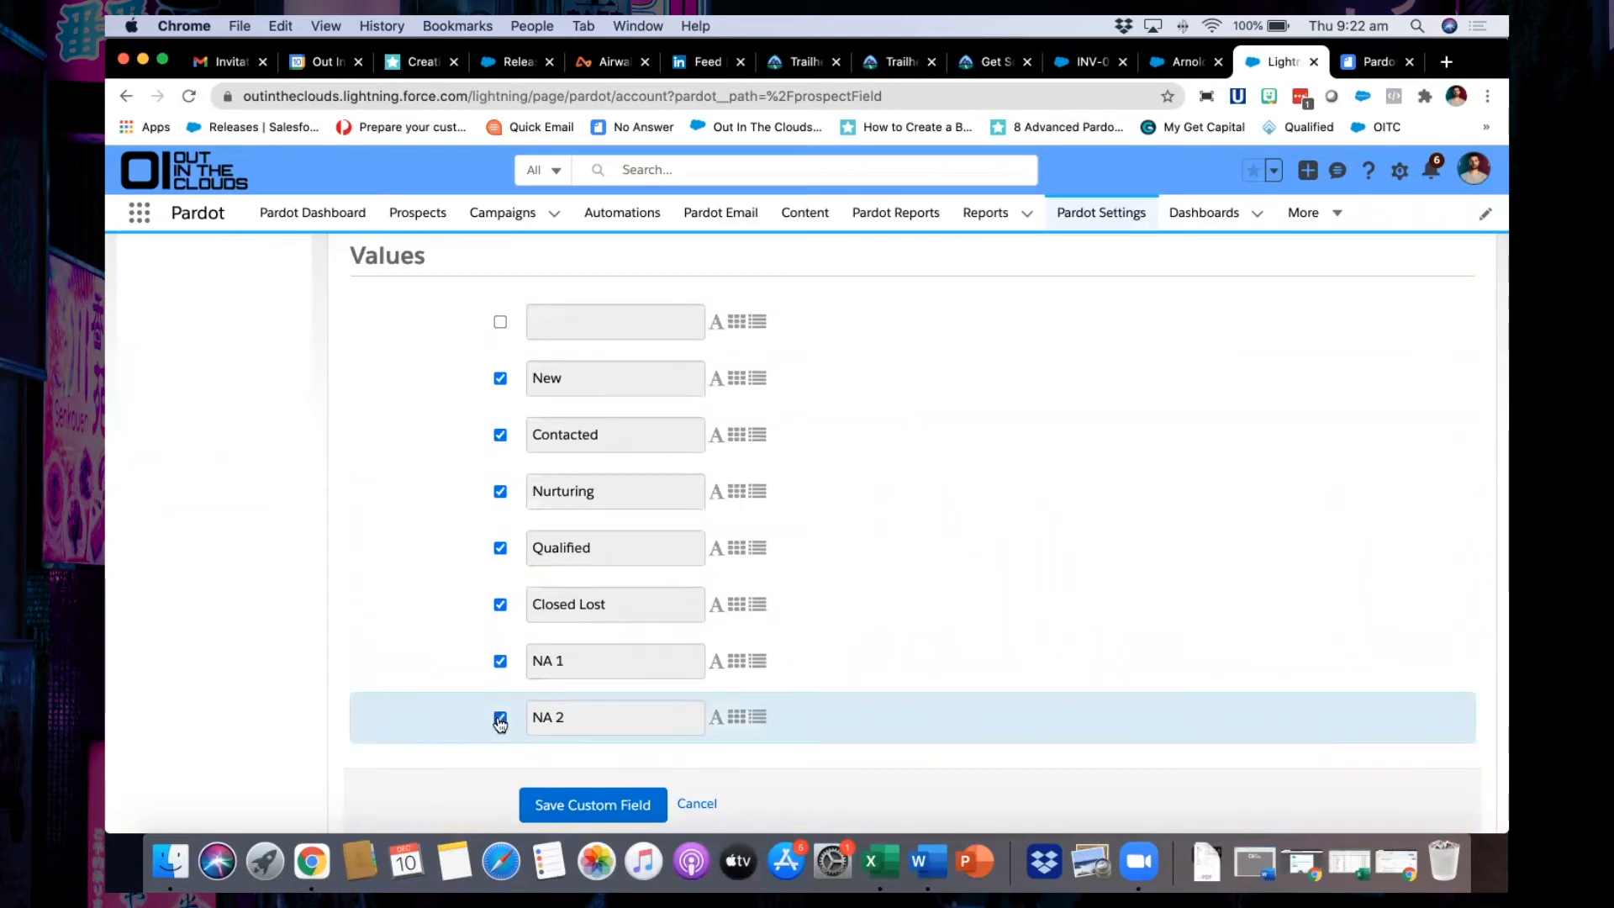
{"action": "scroll", "coordinate": [594, 666], "scroll_direction": "down", "scroll_amount": 2}
{"action": "left_click", "coordinate": [577, 740]}
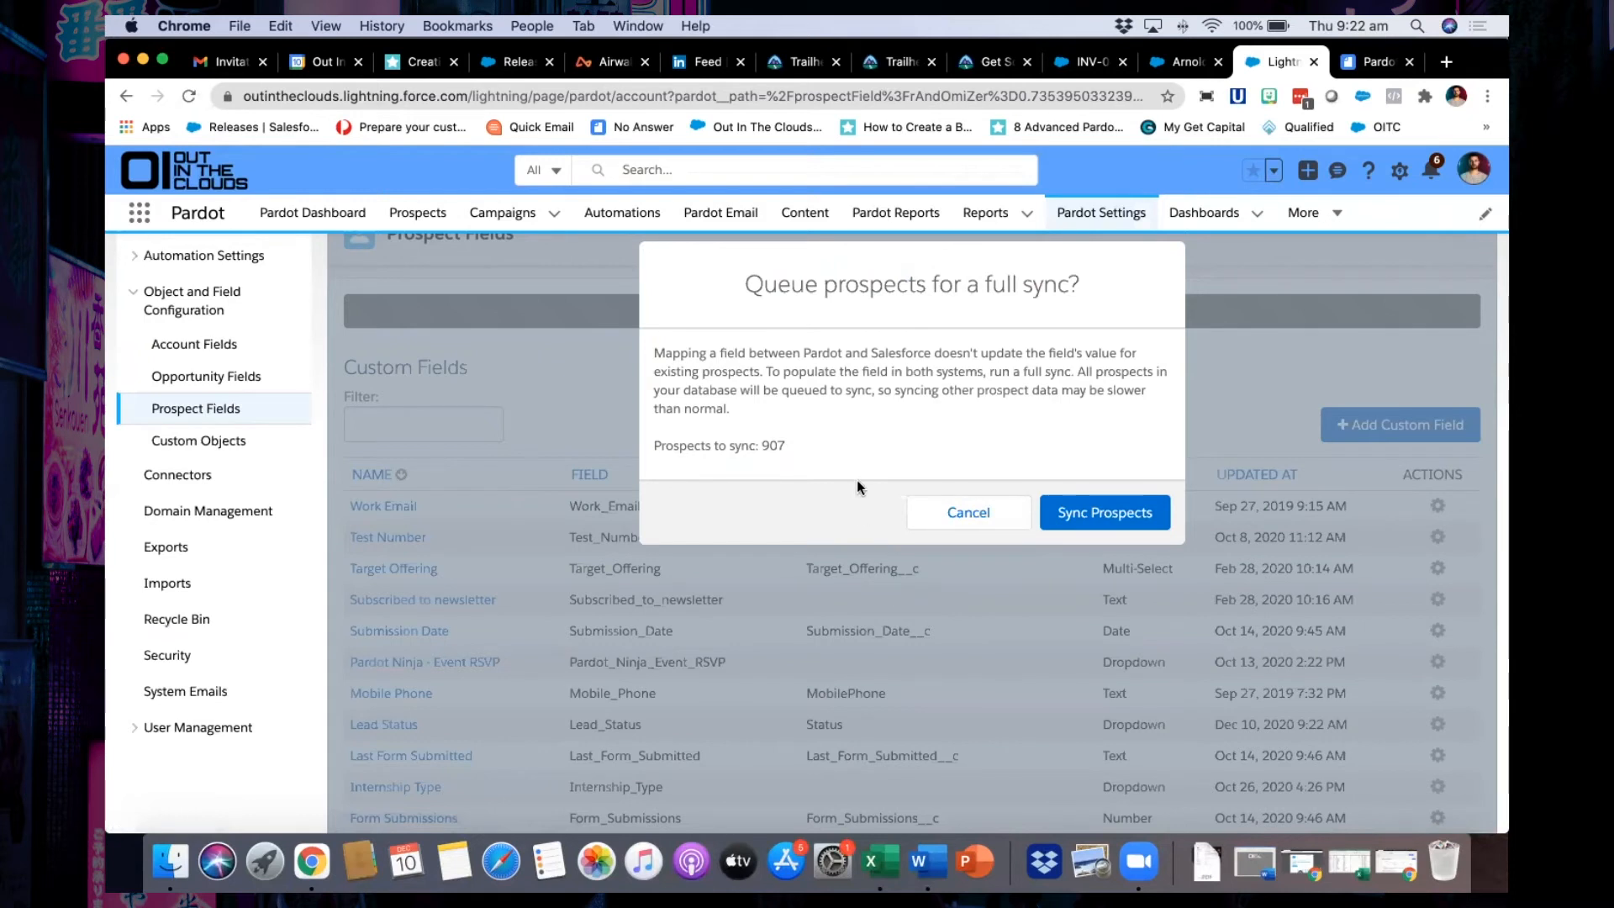
{"action": "left_click", "coordinate": [943, 521]}
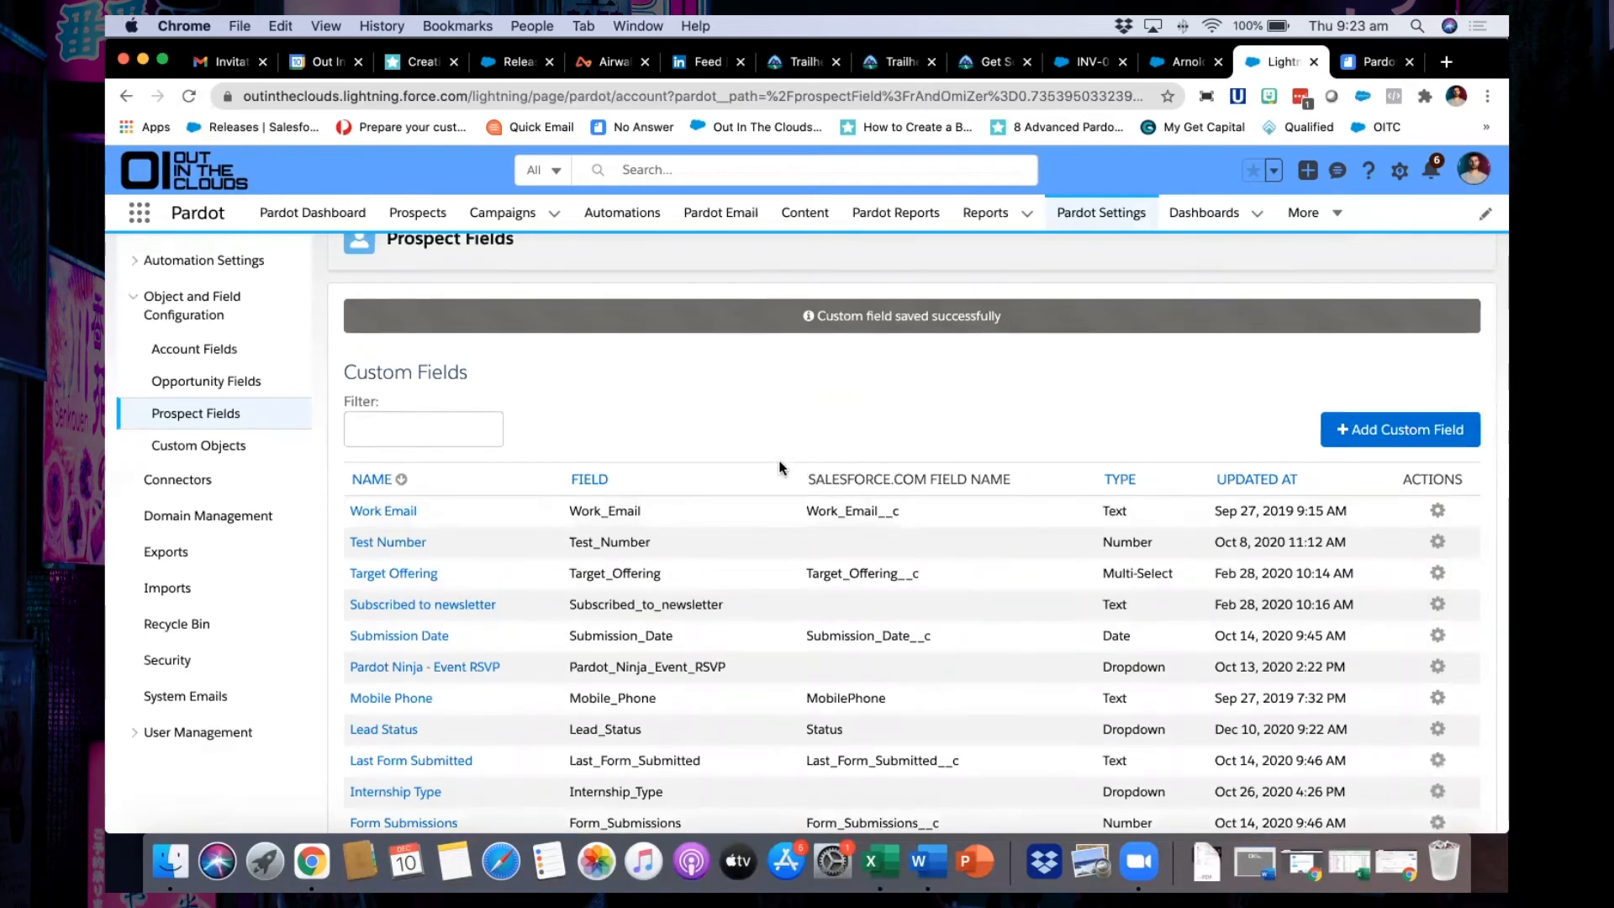
{"action": "scroll", "coordinate": [781, 468], "scroll_direction": "up", "scroll_amount": 1}
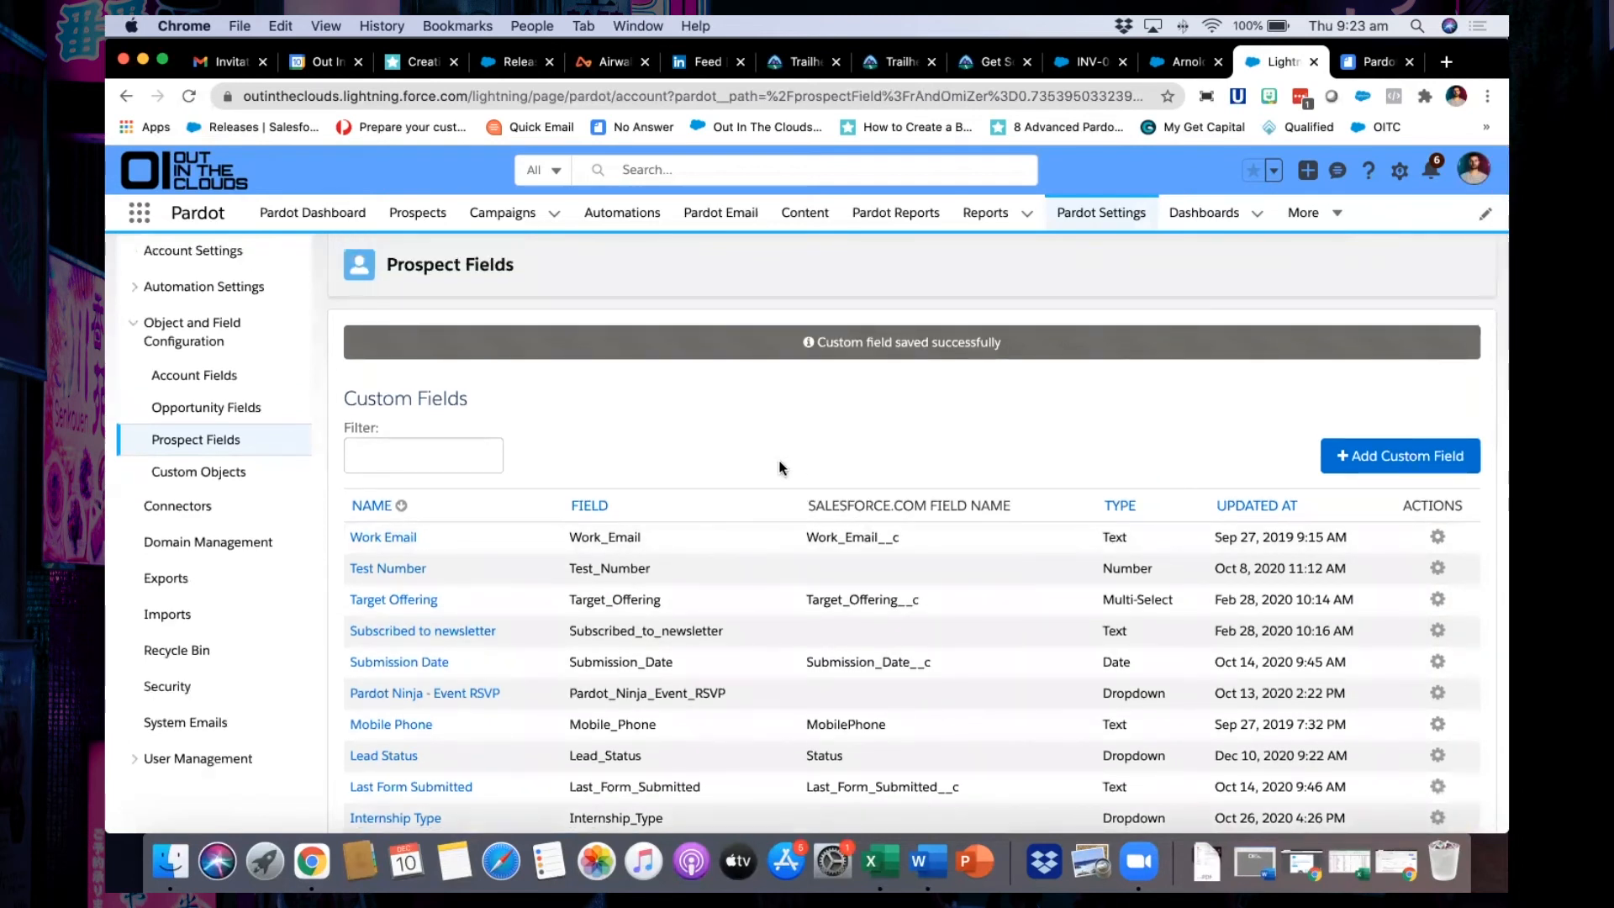